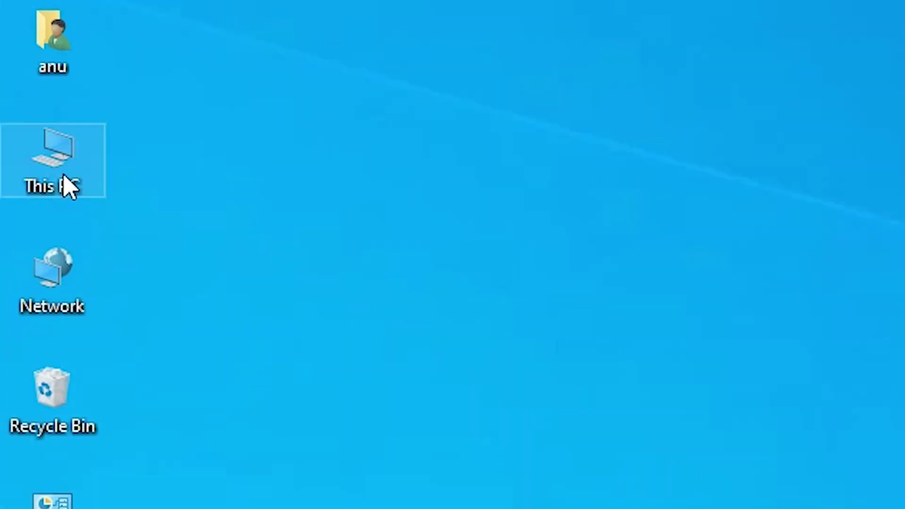
# Check this PC's system properties, then close the specifications window
pyautogui.rightClick(72, 161)
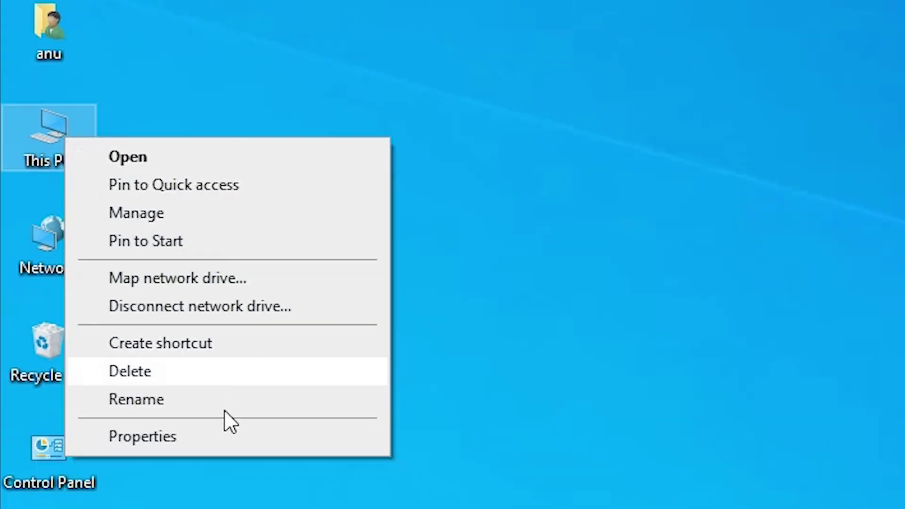
pyautogui.click(241, 492)
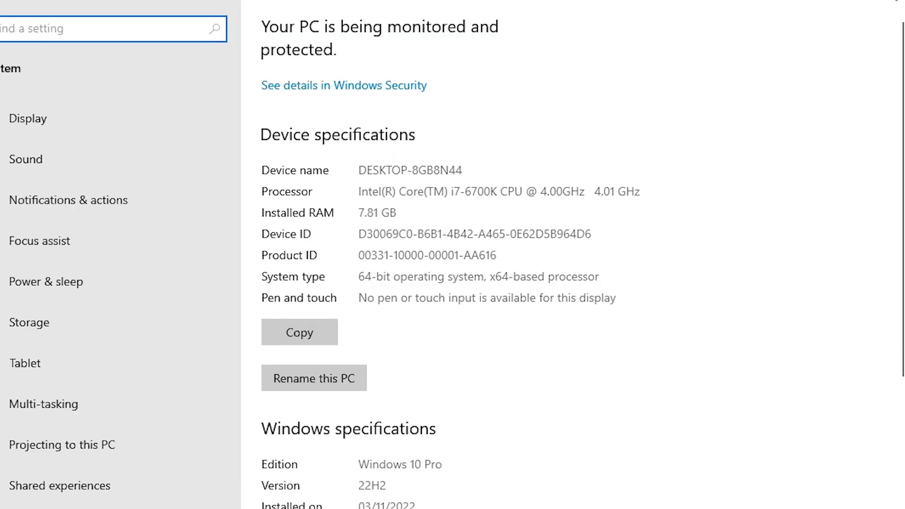
pyautogui.click(780, 24)
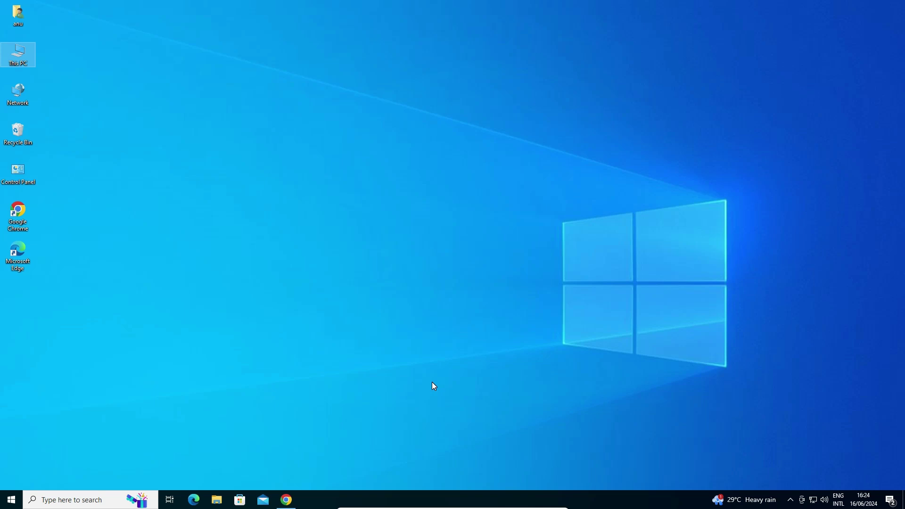
# Rerun the Google search for 'epson L3212 printer driver' in Chrome
pyautogui.click(287, 500)
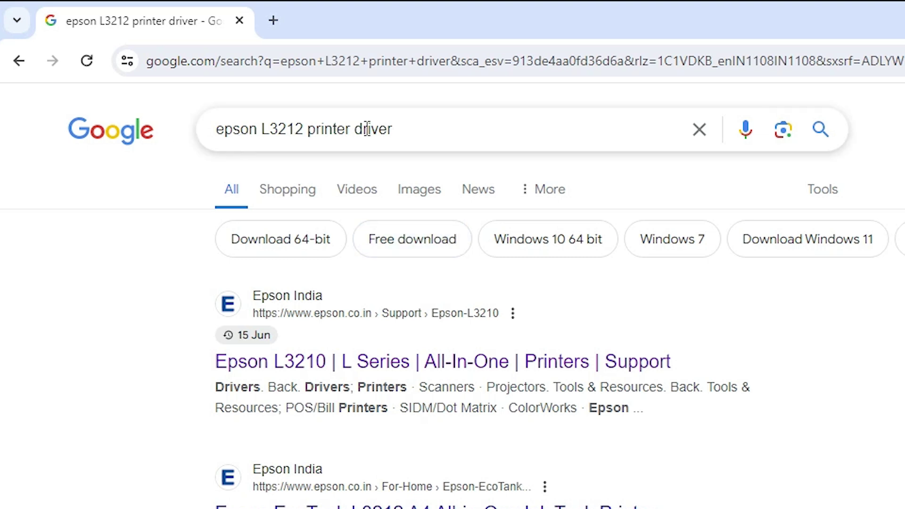
pyautogui.doubleClick(389, 127)
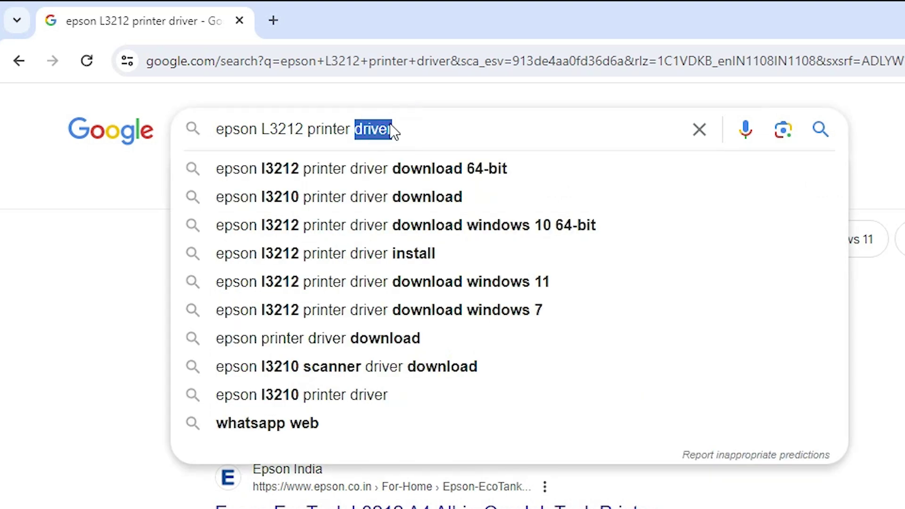
pyautogui.press('Return')
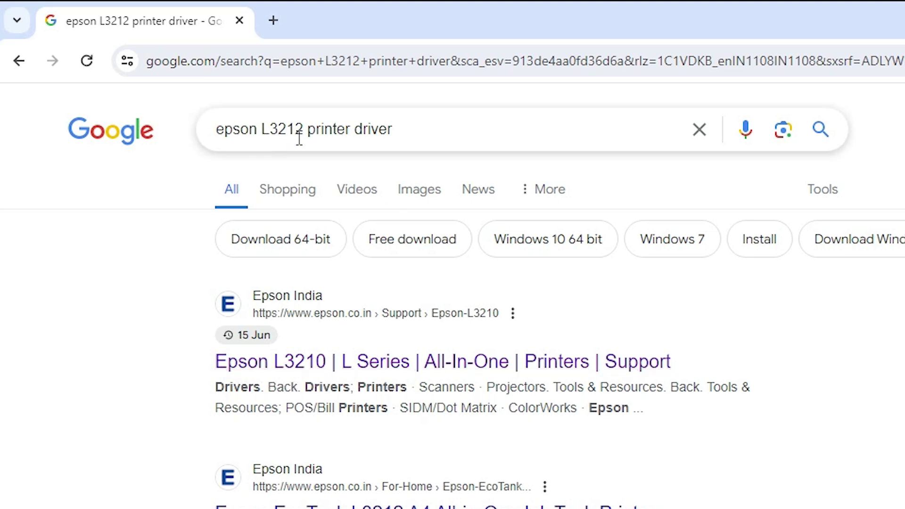
# Open the Epson L3210 support result in a new tab and highlight its product title
pyautogui.rightClick(316, 376)
pyautogui.click(360, 387)
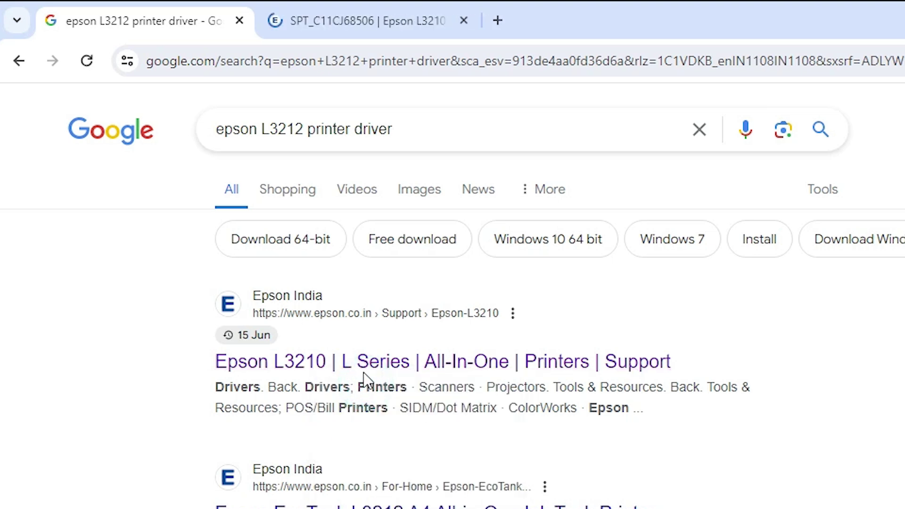
pyautogui.click(319, 27)
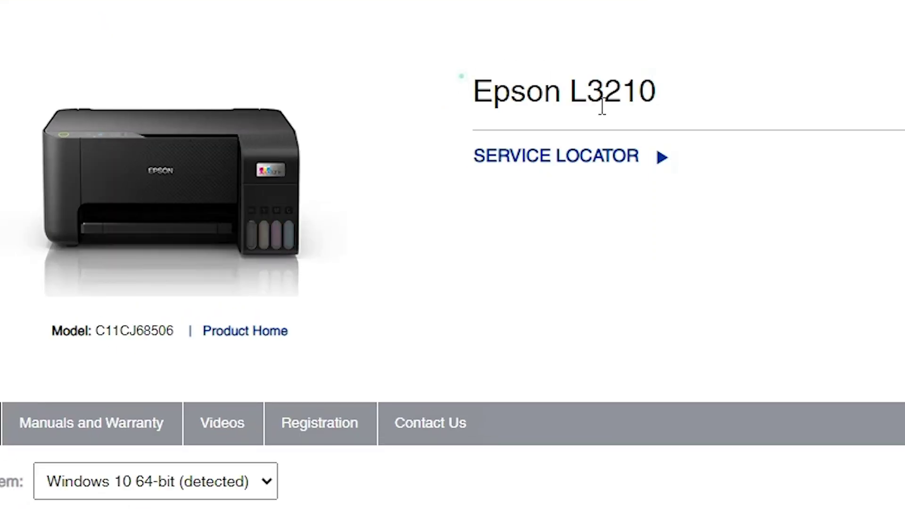
pyautogui.click(828, 124)
pyautogui.moveTo(678, 94); pyautogui.dragTo(488, 93)
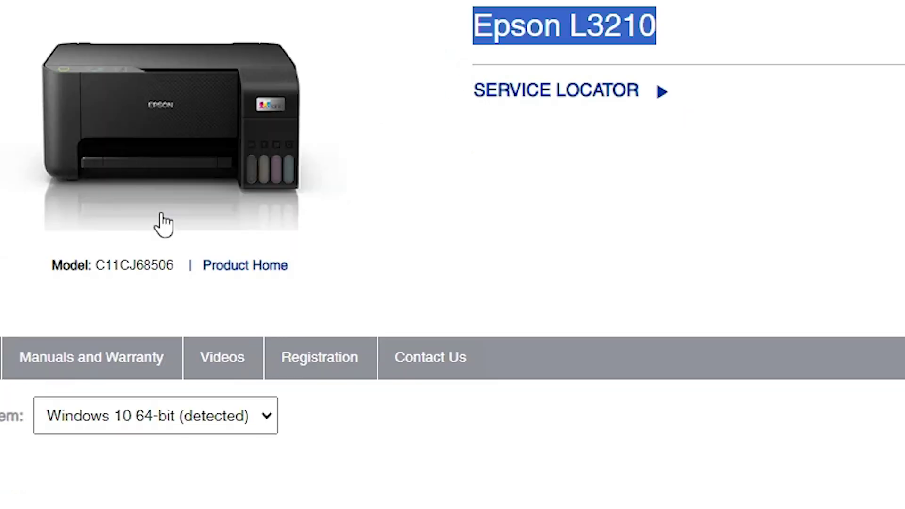
# Keep Windows 10 64-bit as the operating system for the downloads list
pyautogui.scroll(-2, 29, 226)
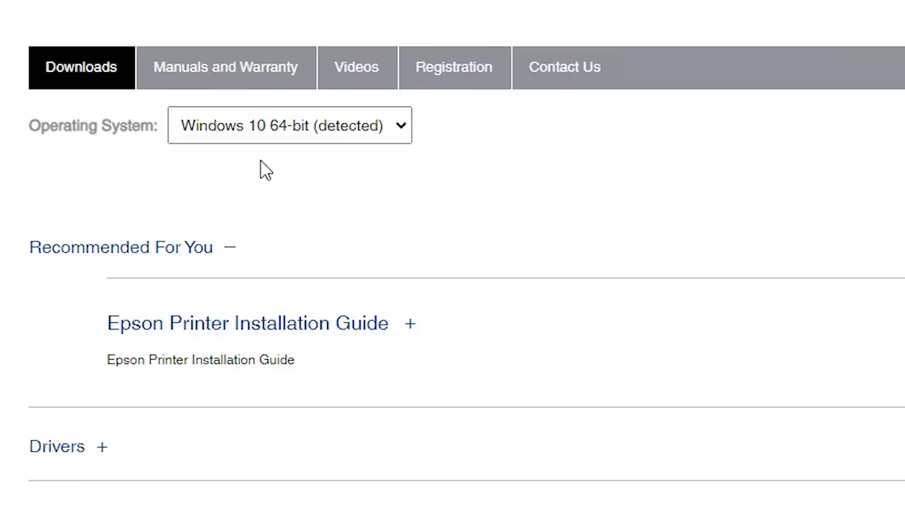
pyautogui.click(295, 129)
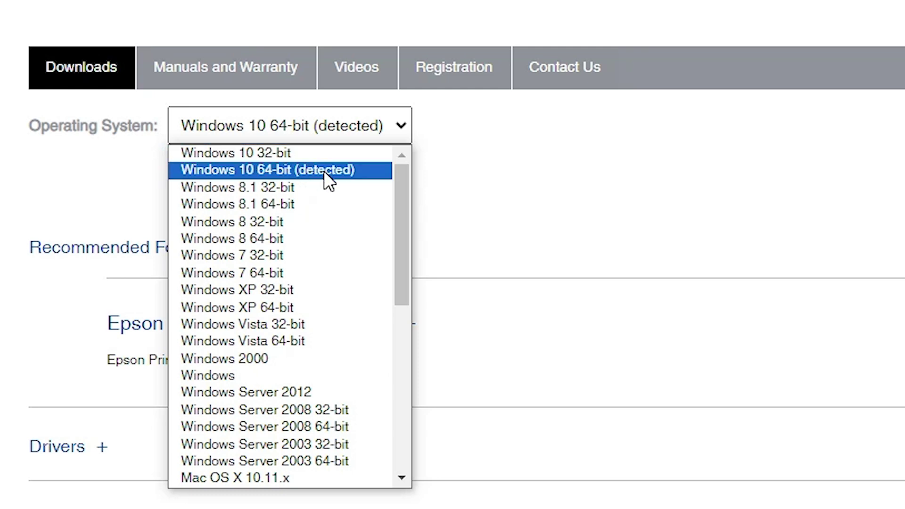
pyautogui.click(275, 173)
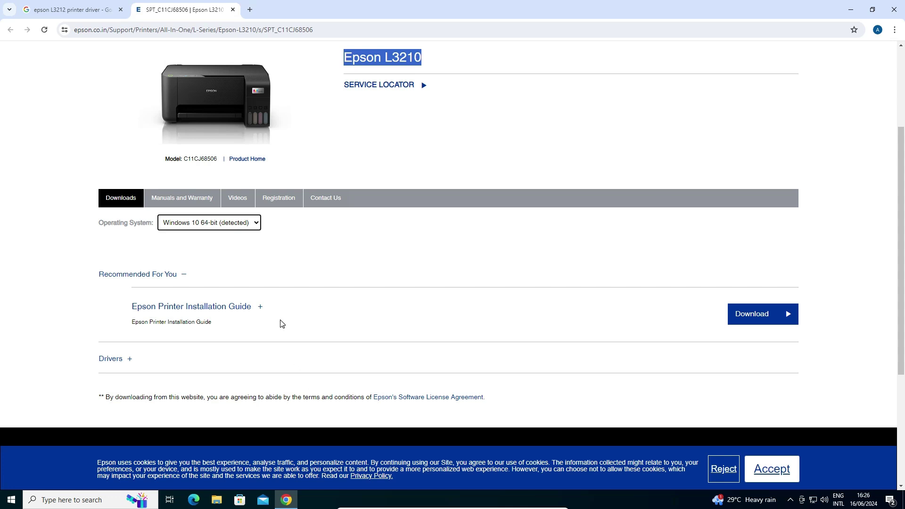
pyautogui.scroll(3, 281, 323)
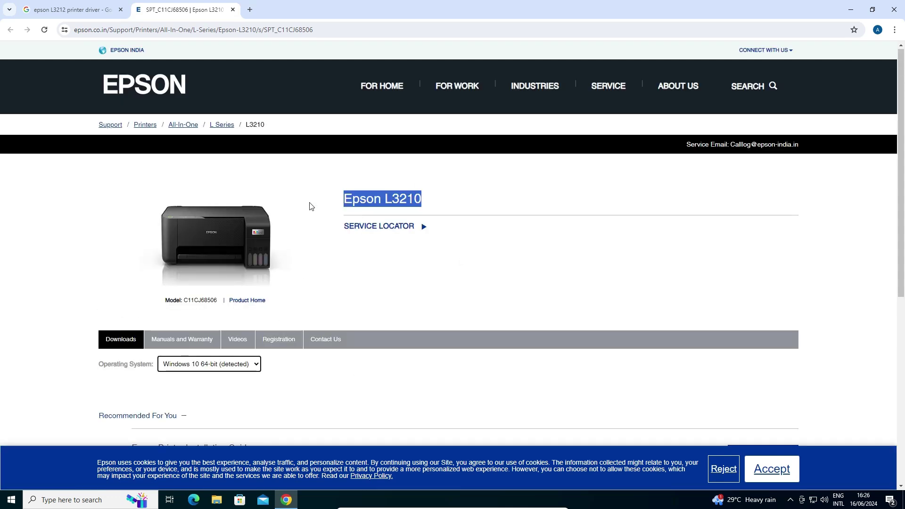
pyautogui.scroll(-3, 297, 248)
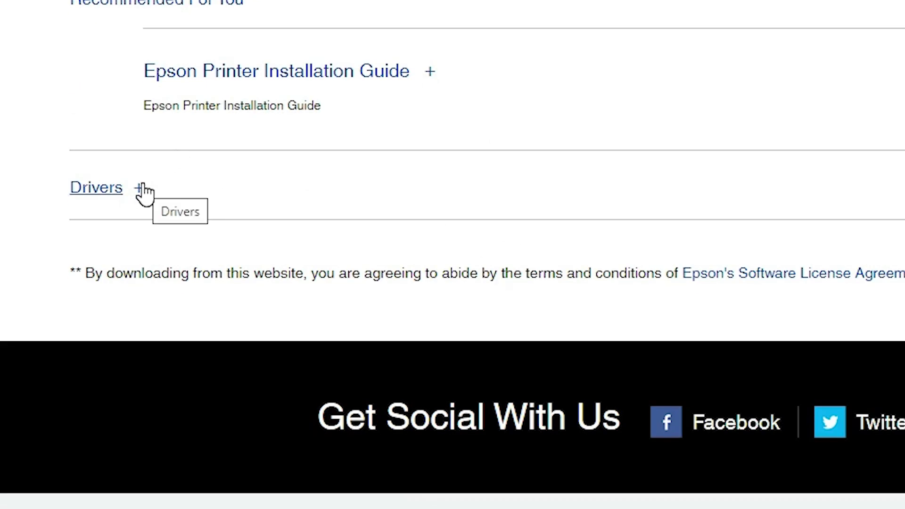
# Download the ScannerDriver EpsonScan2_L3210_65280_41_SignedS.exe from Drivers after accepting the licence
pyautogui.click(139, 190)
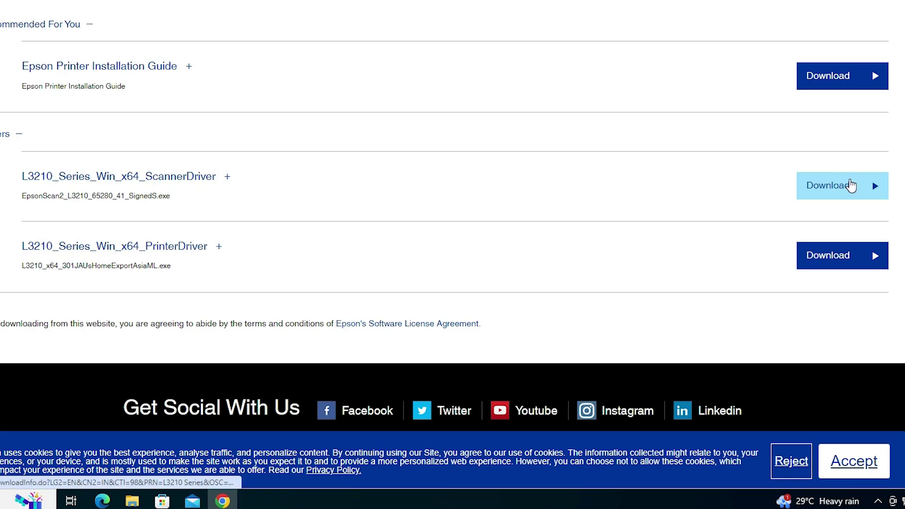
pyautogui.click(849, 183)
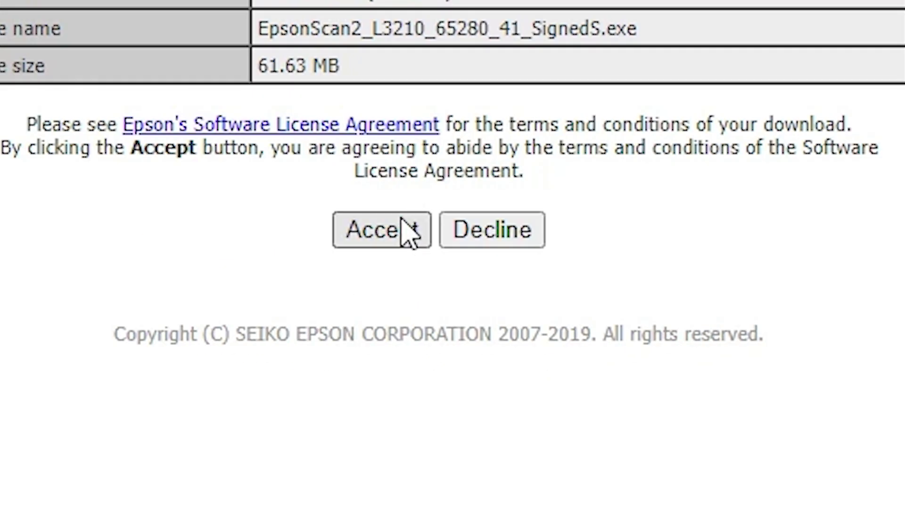
pyautogui.click(425, 333)
pyautogui.click(756, 117)
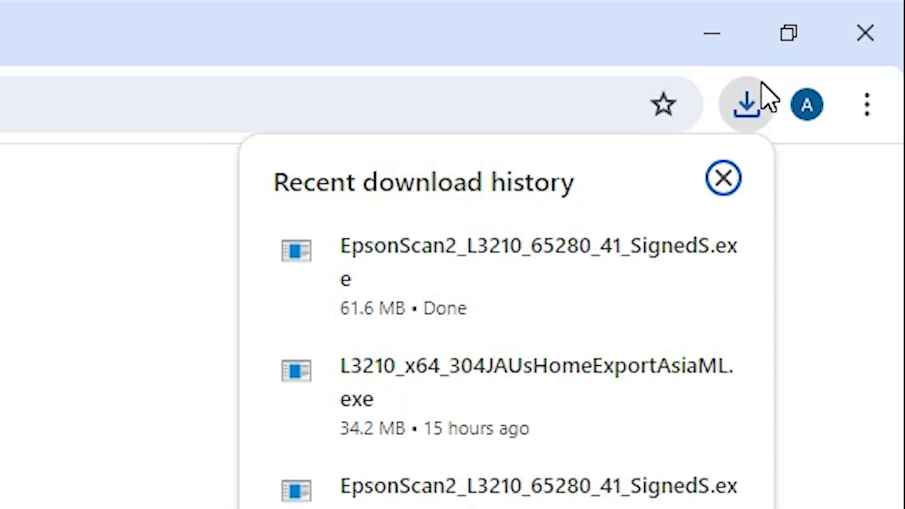
# Move EpsonScan2_L3210_65280_41_SignedS.exe from Downloads to the desktop and close the folder
pyautogui.click(754, 107)
pyautogui.click(639, 257)
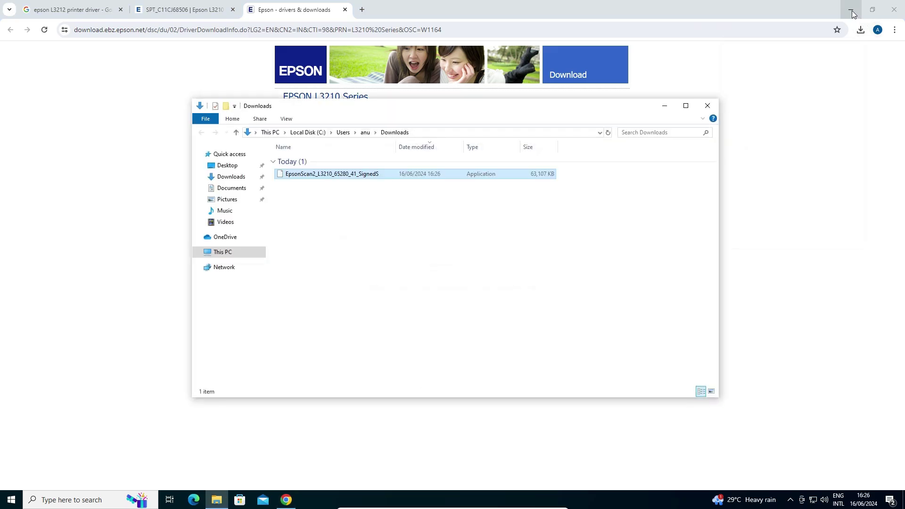
pyautogui.click(714, 36)
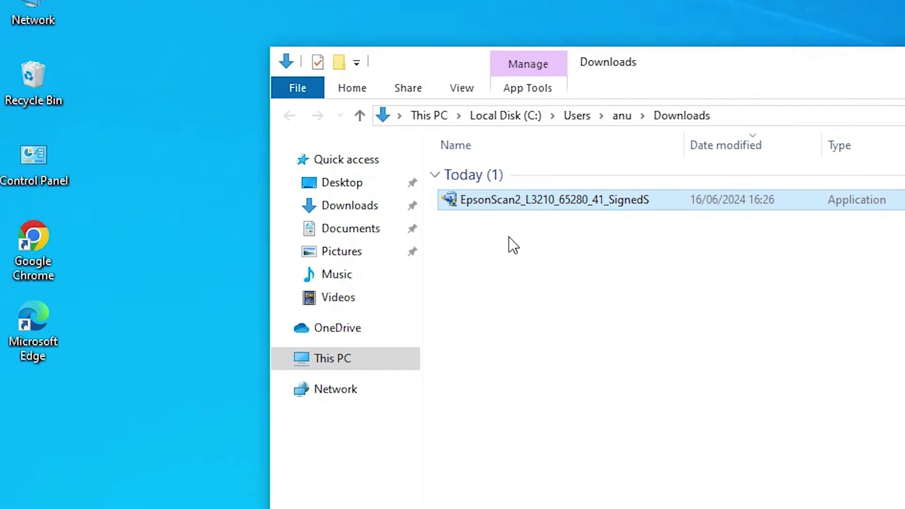
pyautogui.moveTo(521, 210); pyautogui.dragTo(56, 447)
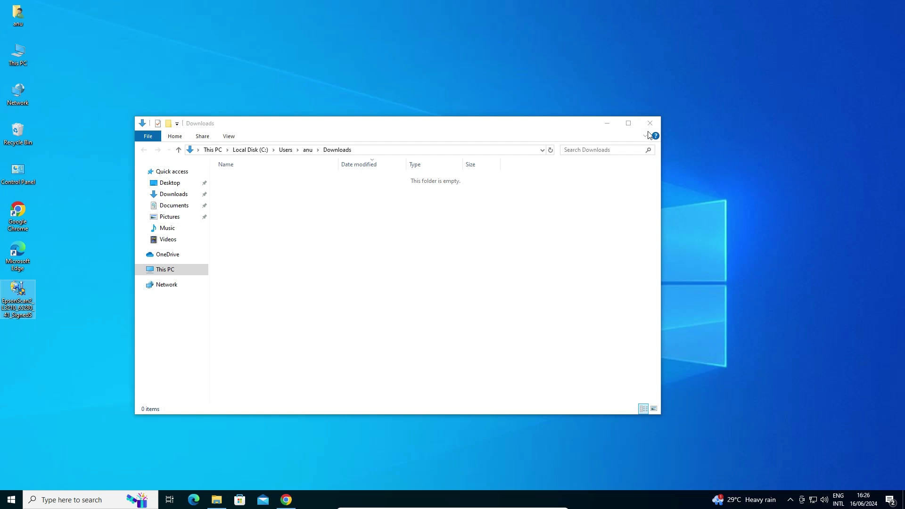
pyautogui.click(649, 123)
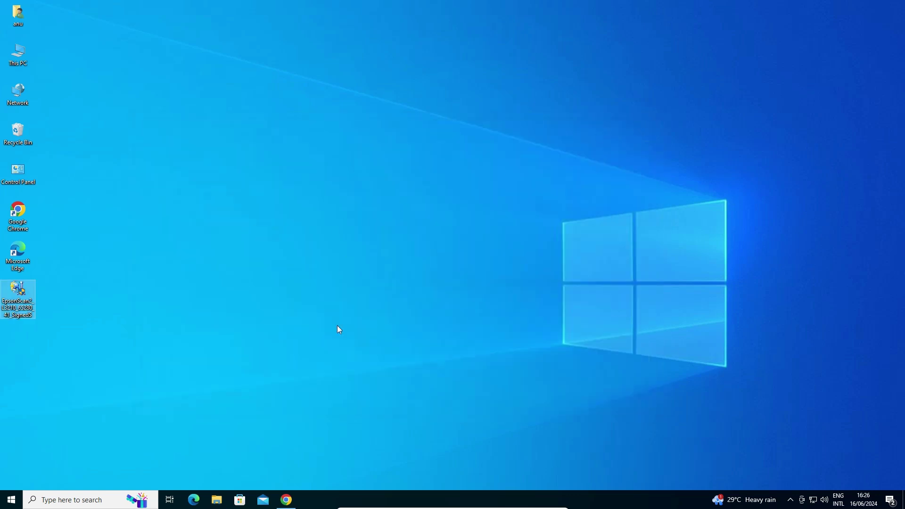
# Download the L3210_x64_304JAUsHomeExportAsiaML.exe printer driver after accepting the licence and show it in its folder
pyautogui.click(286, 500)
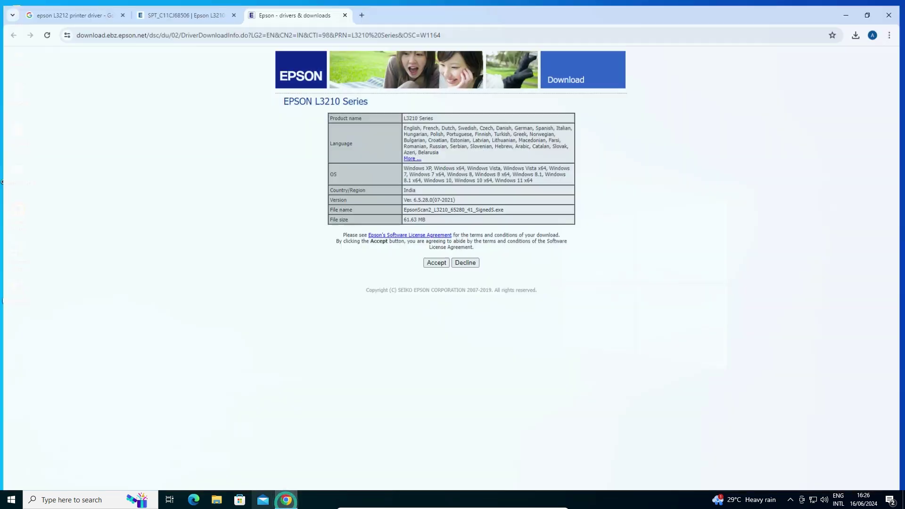
pyautogui.click(345, 10)
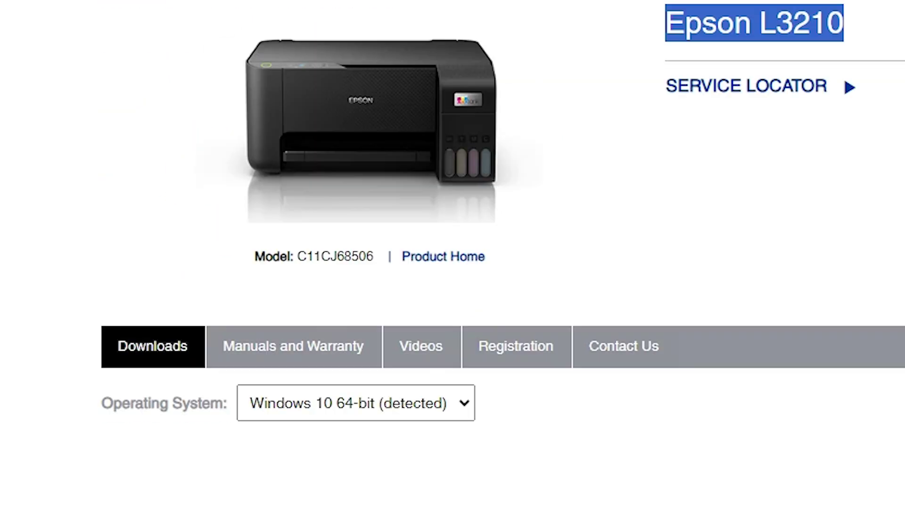
pyautogui.scroll(-15, 460, 6)
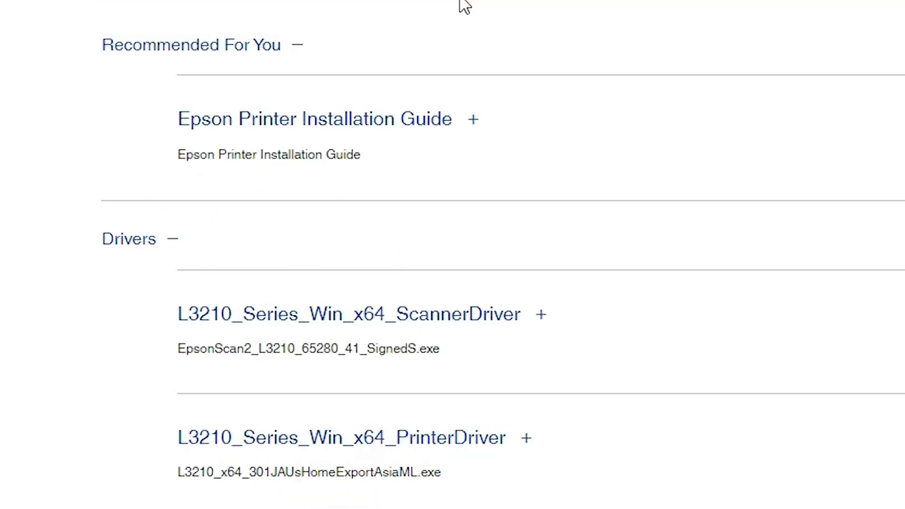
pyautogui.scroll(5, 331, 321)
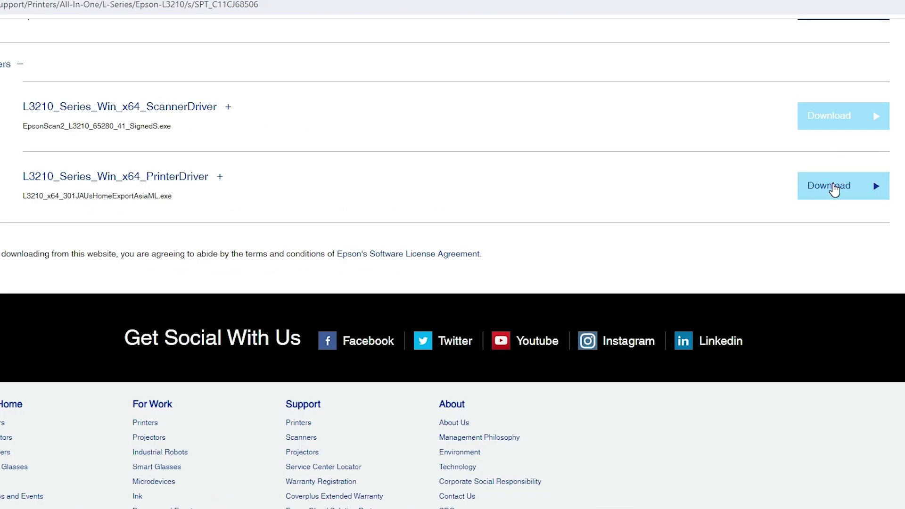
pyautogui.click(833, 187)
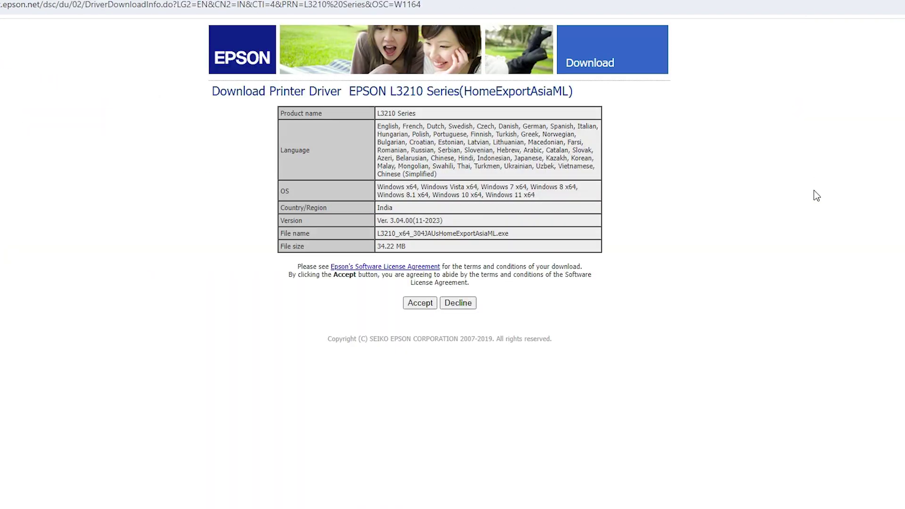
pyautogui.click(421, 304)
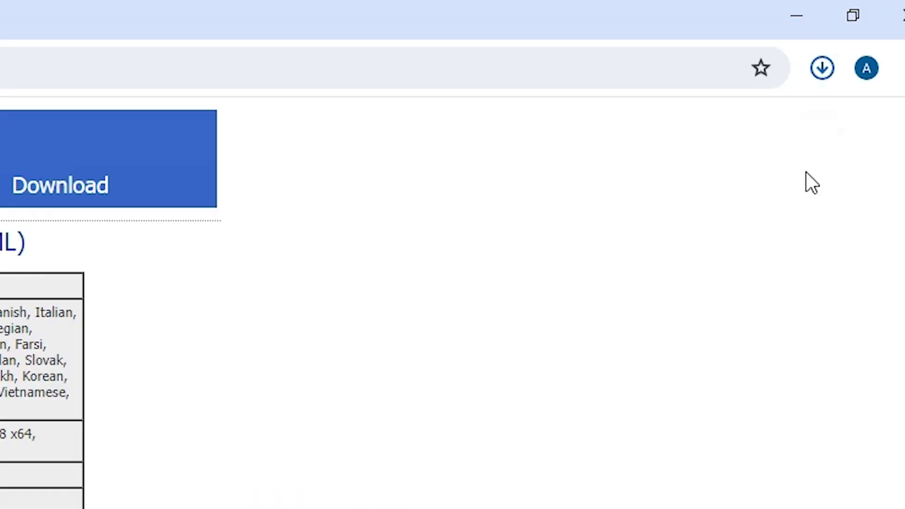
pyautogui.click(772, 91)
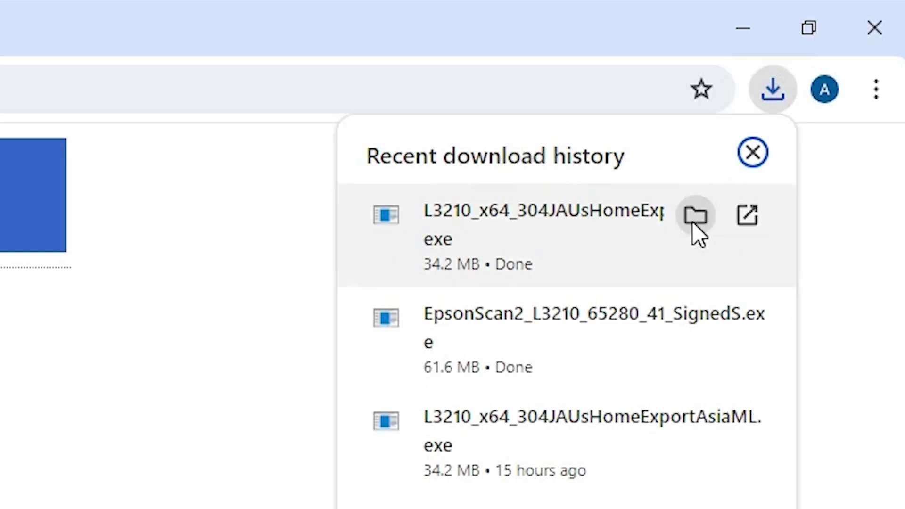
pyautogui.click(695, 215)
pyautogui.click(856, 4)
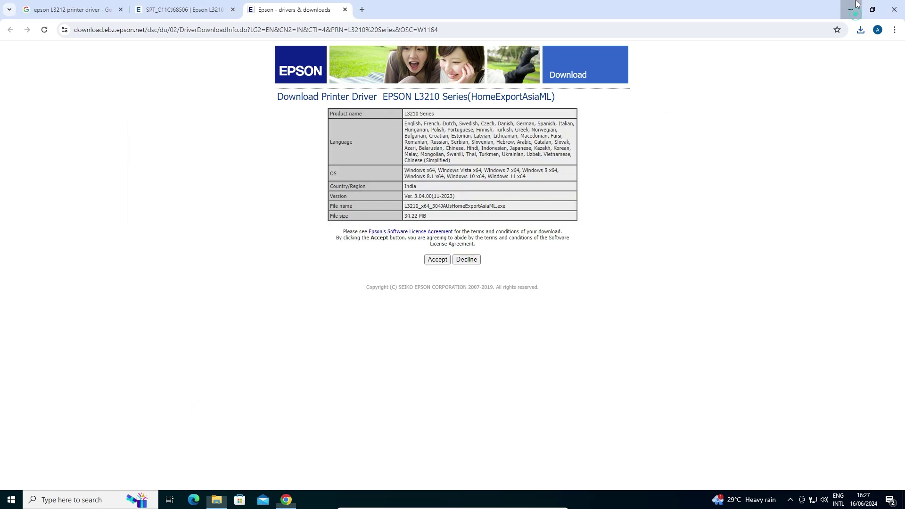
# Place the L3210_x64 driver installer on the desktop directly beneath the EpsonScan2 installer
pyautogui.doubleClick(297, 190)
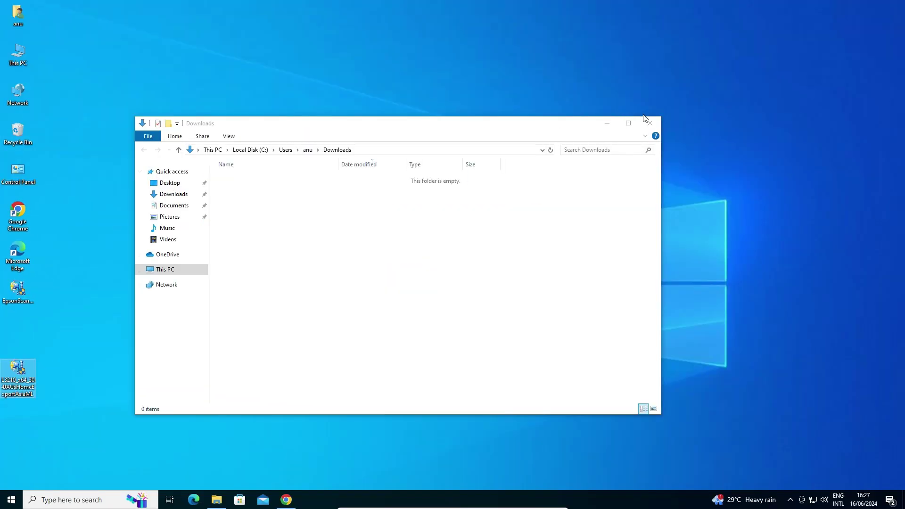
pyautogui.click(648, 122)
pyautogui.moveTo(27, 370); pyautogui.dragTo(35, 338)
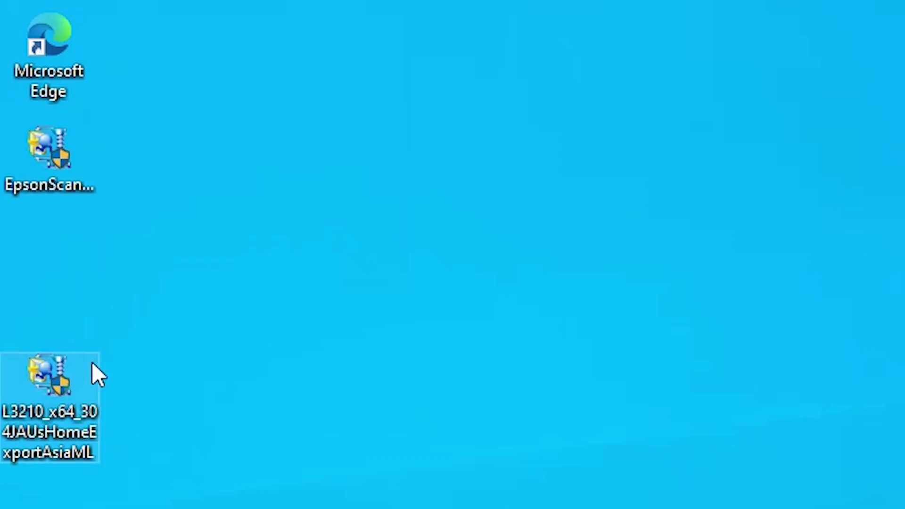
pyautogui.moveTo(101, 293); pyautogui.dragTo(97, 283)
pyautogui.click(67, 144)
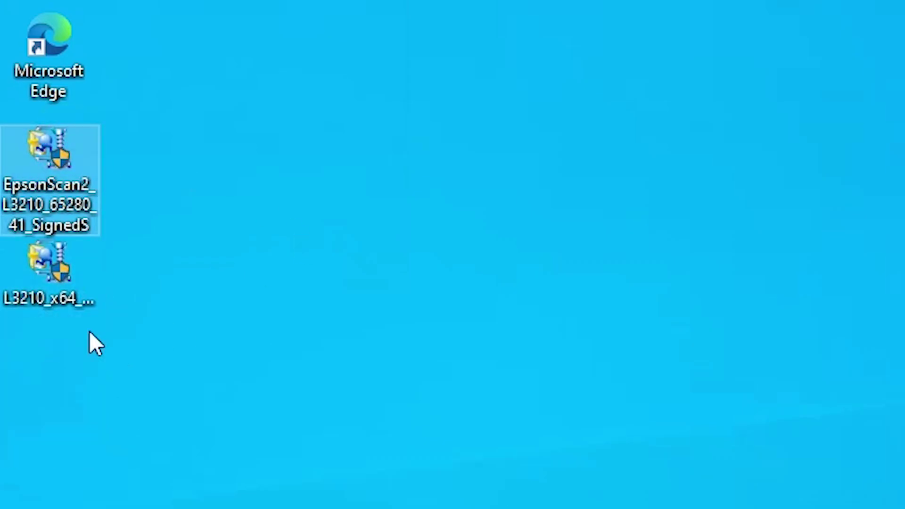
pyautogui.click(80, 279)
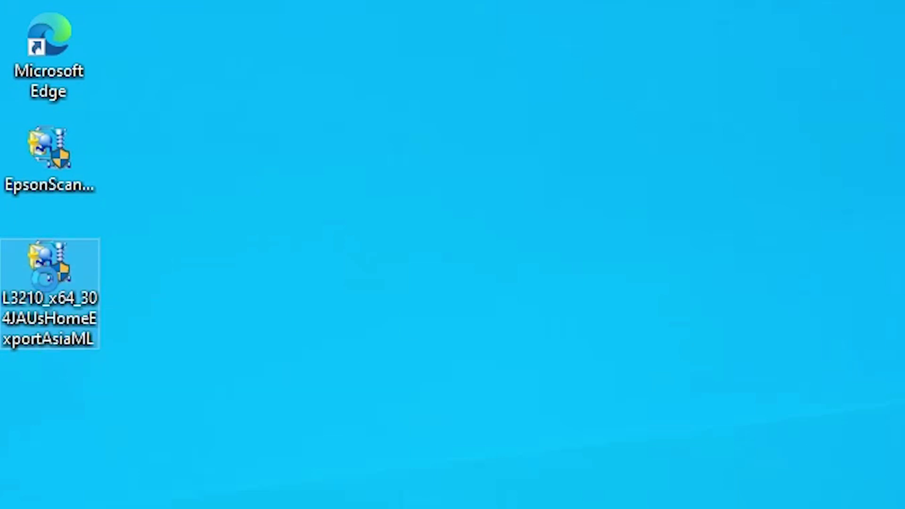
# Extract the L3210 driver installer with WinRAR into its own desktop folder
pyautogui.rightClick(47, 285)
pyautogui.click(150, 106)
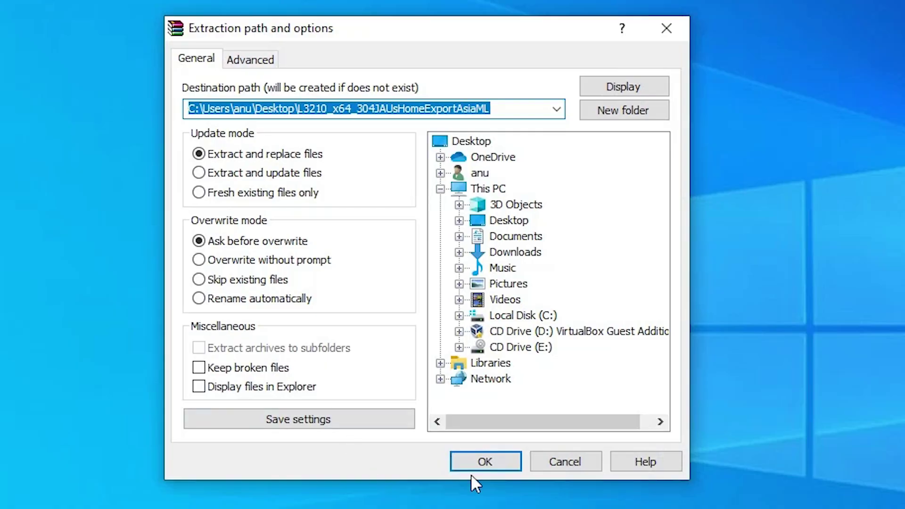
pyautogui.click(485, 462)
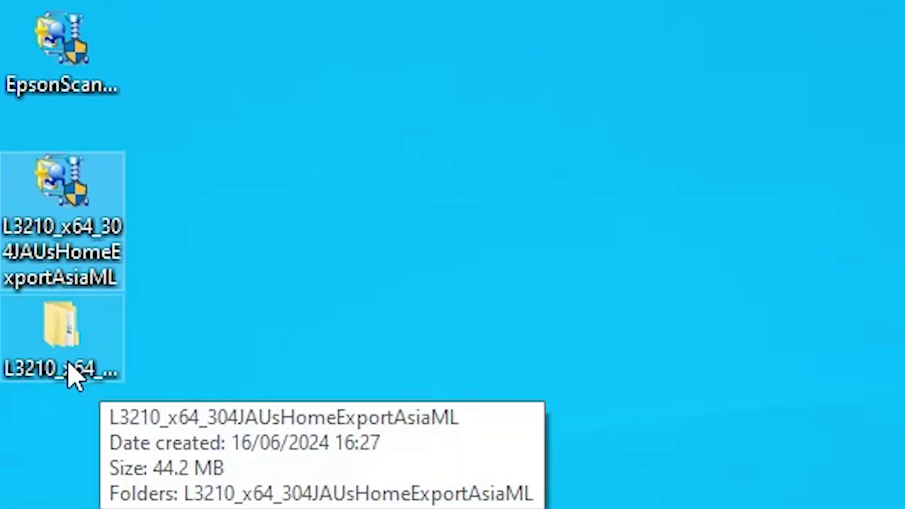
# Inspect the extracted folder's WINX64 subfolder, then close the window
pyautogui.doubleClick(40, 351)
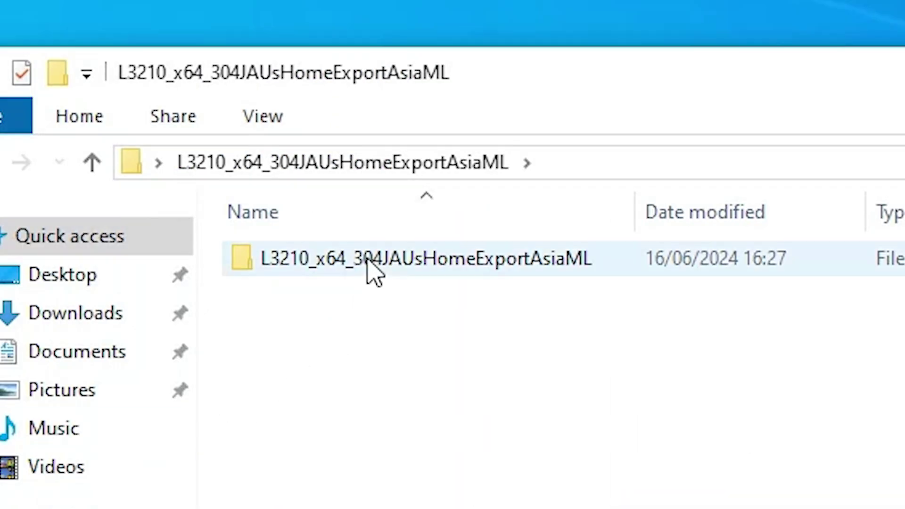
pyautogui.doubleClick(368, 262)
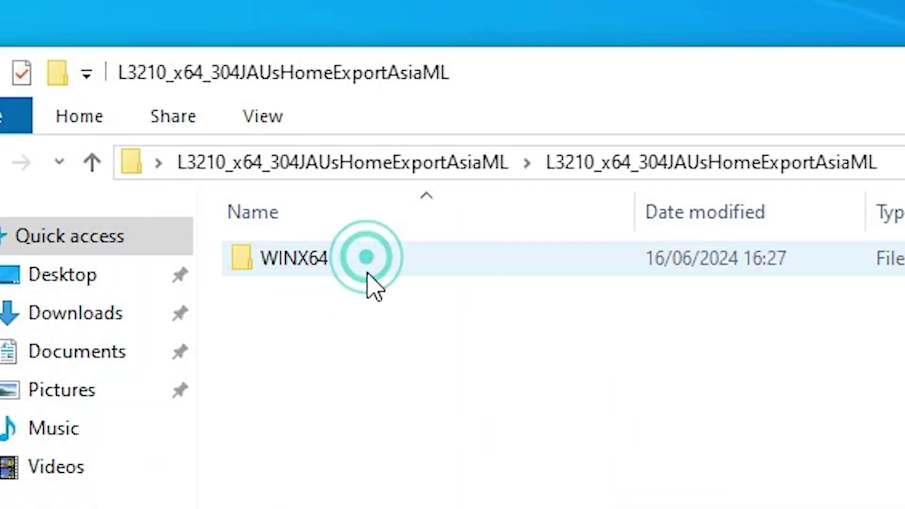
pyautogui.doubleClick(345, 257)
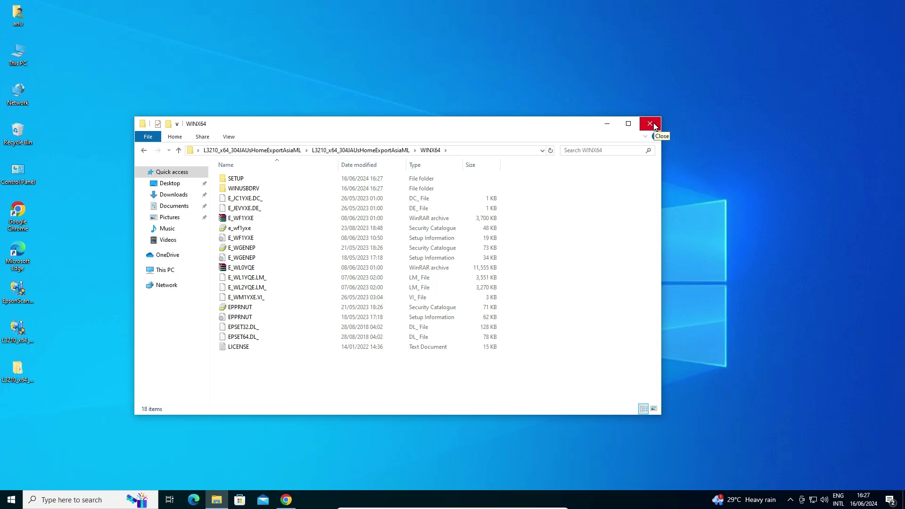
pyautogui.click(653, 124)
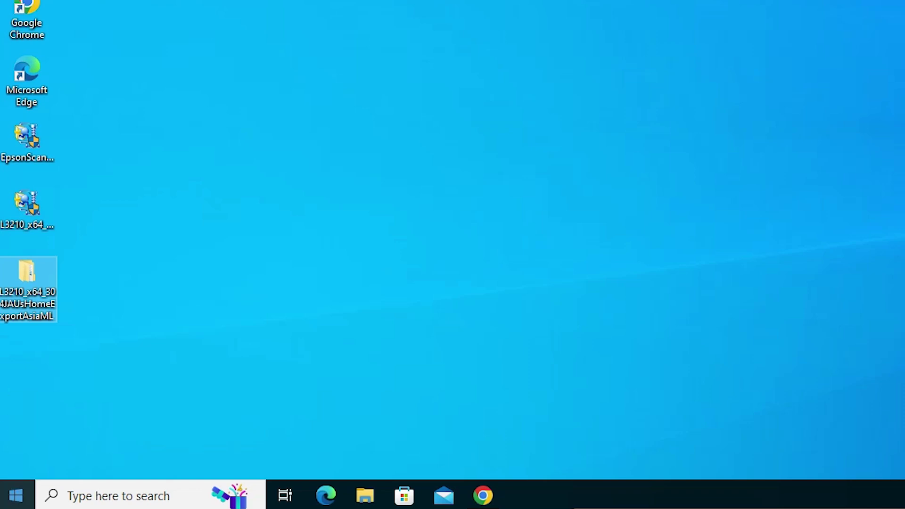
# Search Start for 'pri', open Printers & scanners and begin adding a printer or scanner
pyautogui.click(14, 494)
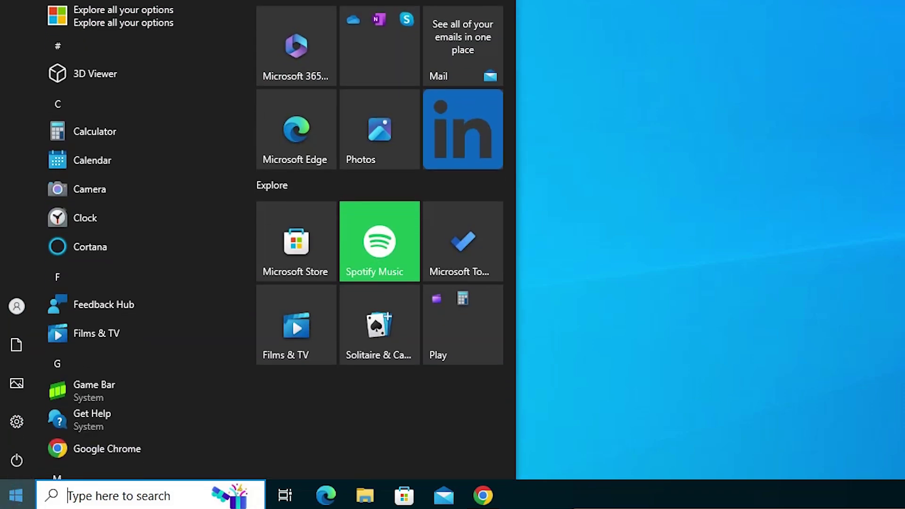
pyautogui.write('pri')
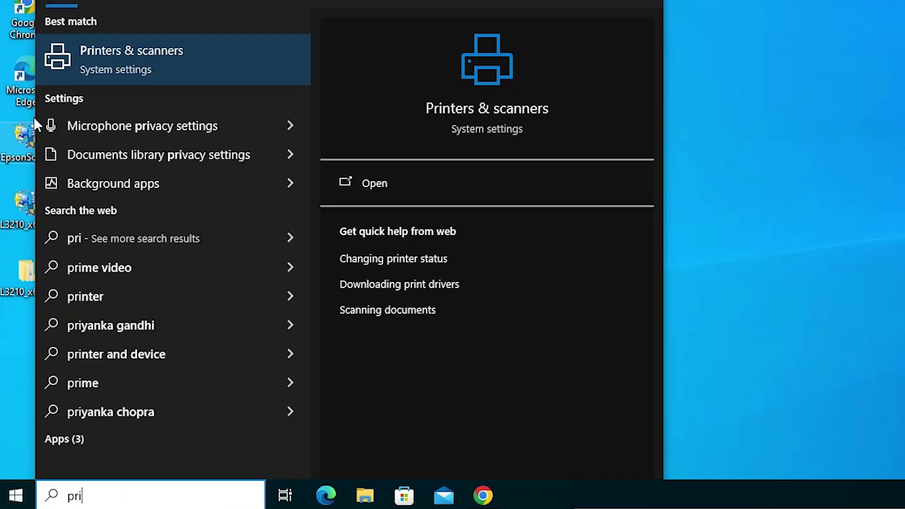
pyautogui.click(119, 66)
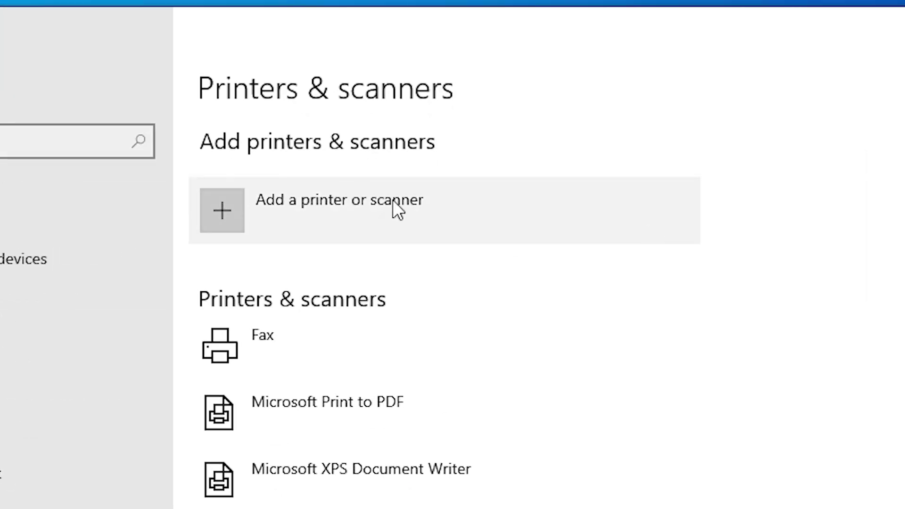
pyautogui.click(397, 227)
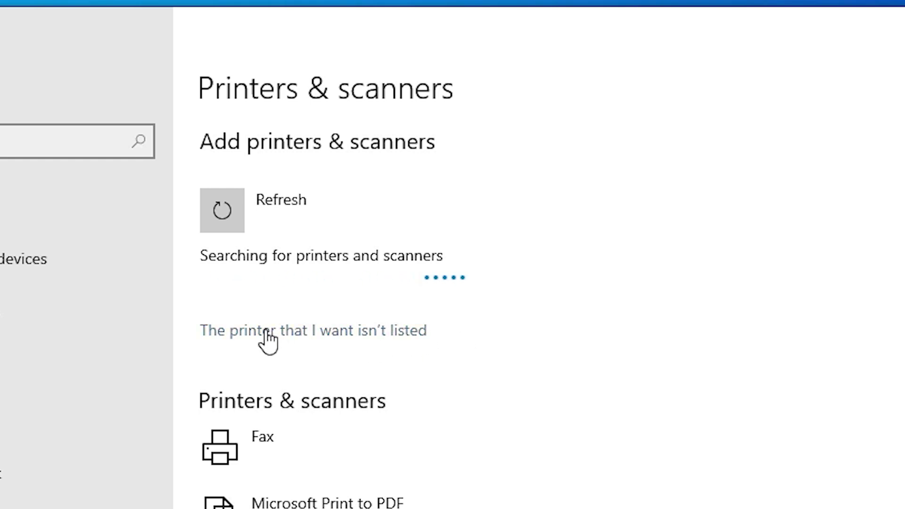
# Add an unlisted local printer manually using the existing USB001 (Local Port) port
pyautogui.click(343, 340)
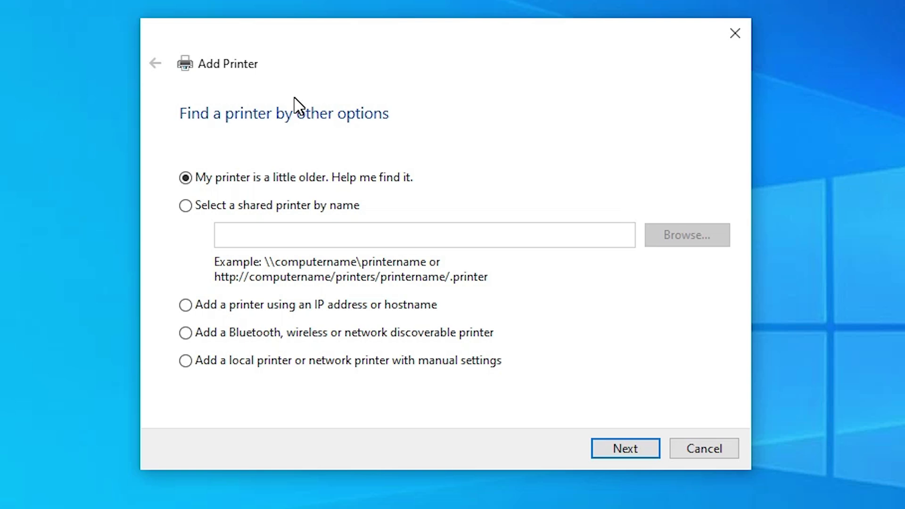
pyautogui.click(303, 357)
pyautogui.click(642, 451)
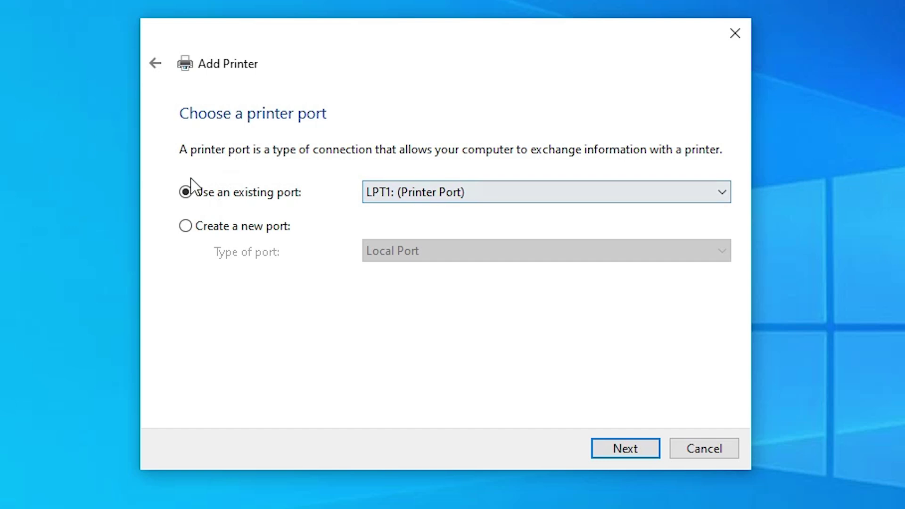
pyautogui.click(415, 192)
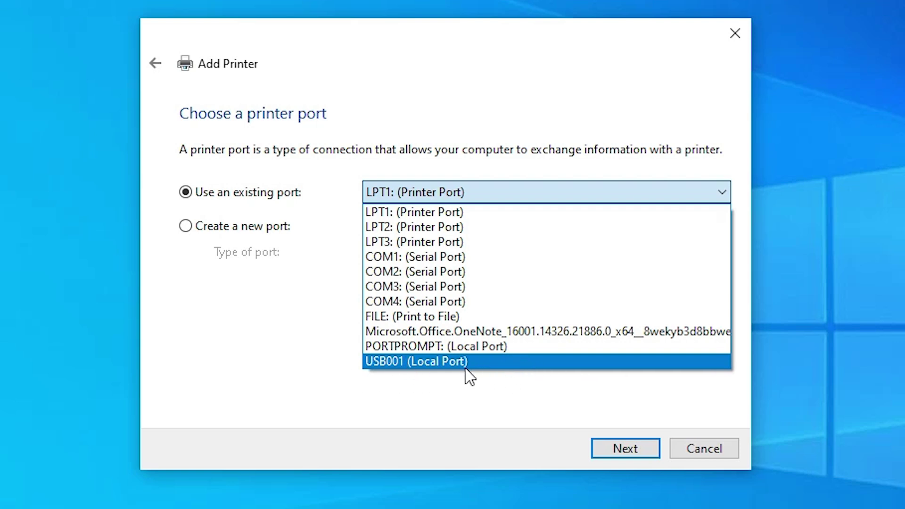
pyautogui.click(423, 362)
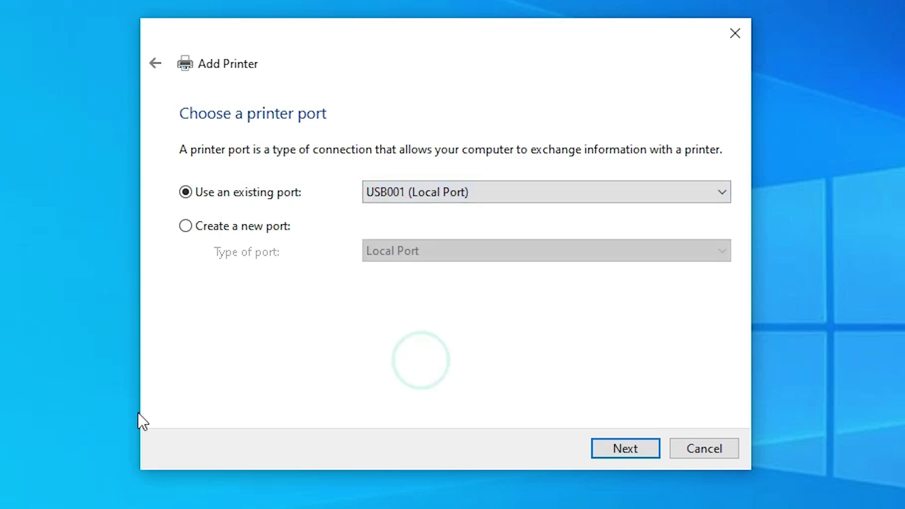
pyautogui.click(621, 446)
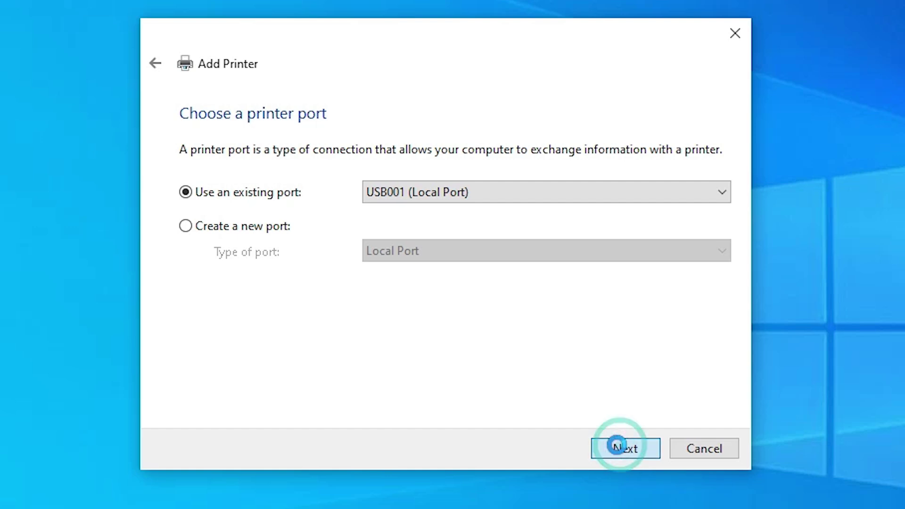
# Install from disk using E_WF1YXE.inf in the desktop L3210 folder's WINX64 subfolder
pyautogui.click(685, 377)
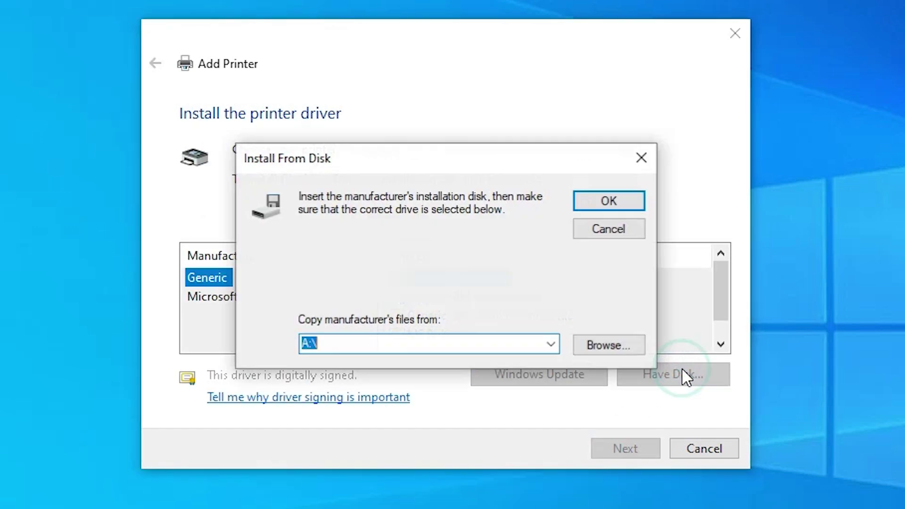
pyautogui.click(600, 346)
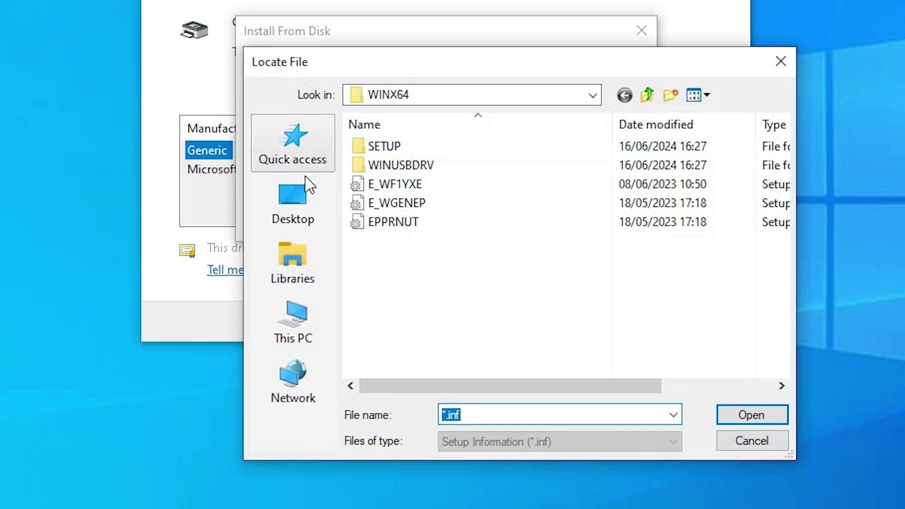
pyautogui.click(293, 330)
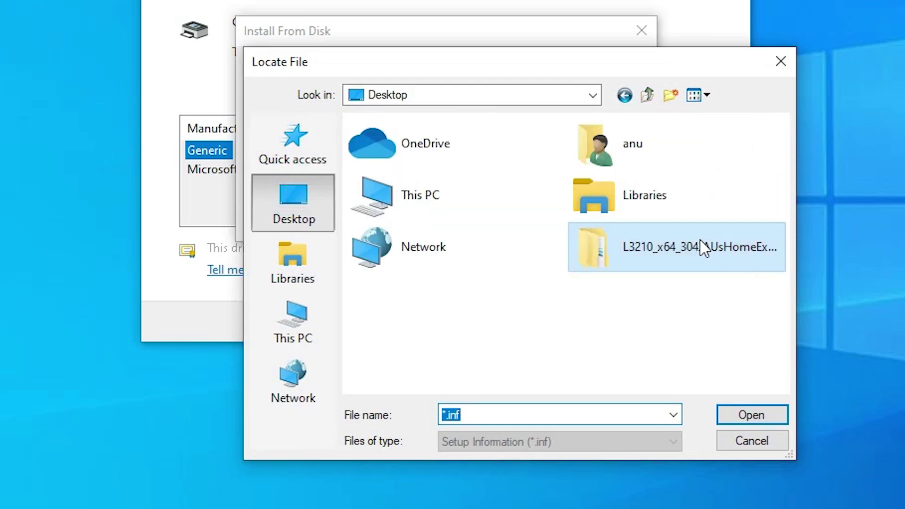
pyautogui.doubleClick(691, 246)
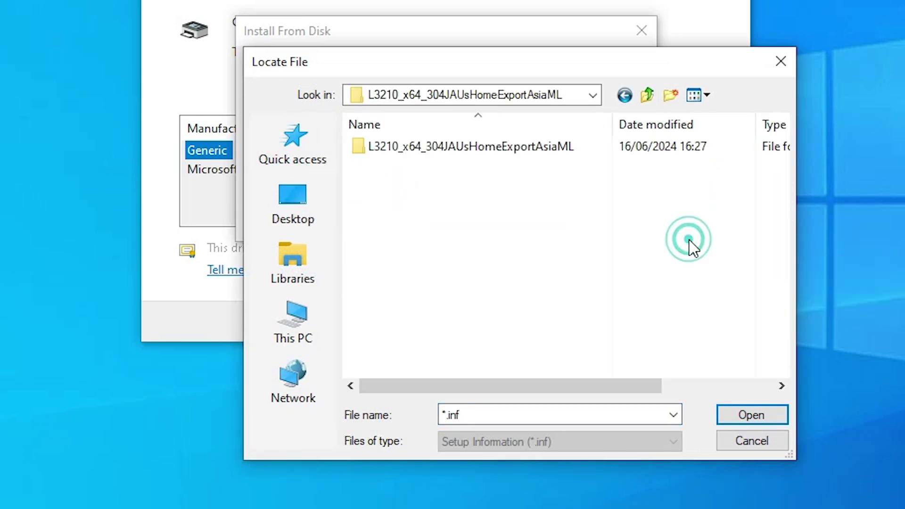
pyautogui.doubleClick(481, 150)
pyautogui.doubleClick(470, 149)
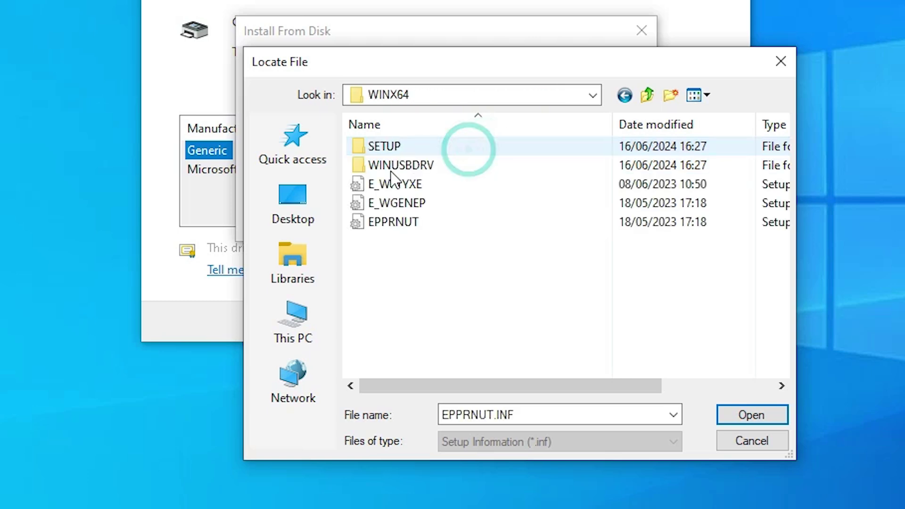
pyautogui.click(414, 185)
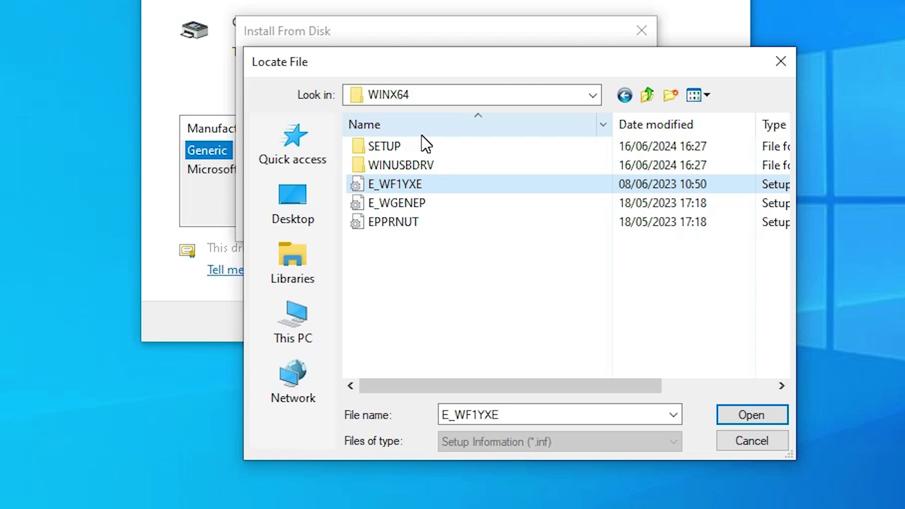
pyautogui.click(415, 185)
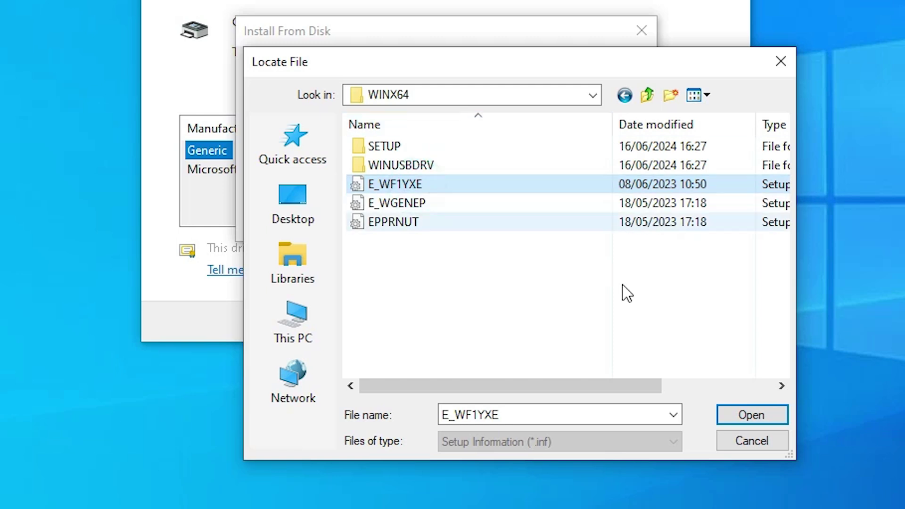
pyautogui.click(762, 413)
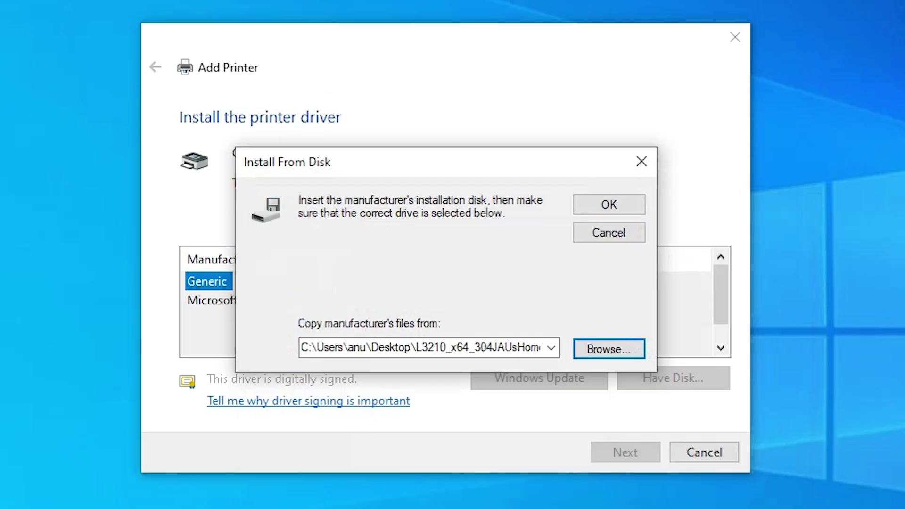
pyautogui.click(612, 210)
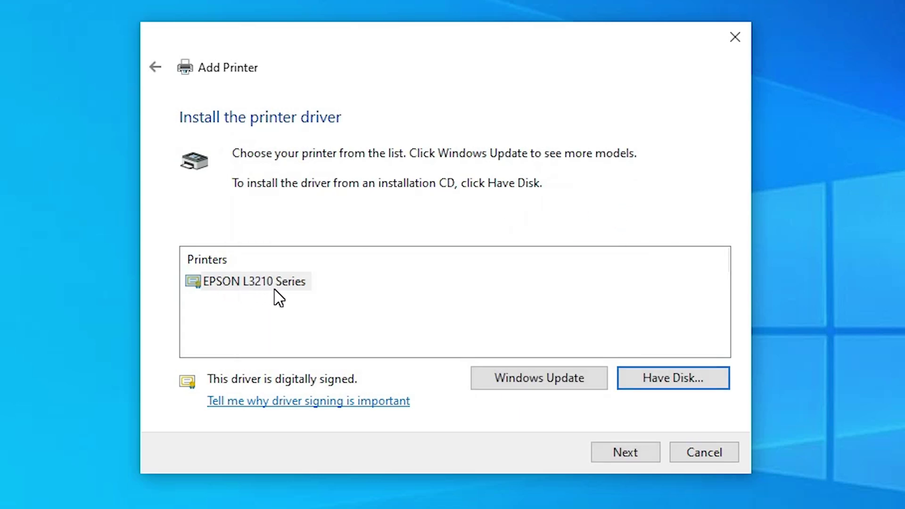
# Choose the EPSON L3210 Series driver, rename the printer to EPSON L3212, and install it without sharing
pyautogui.click(293, 282)
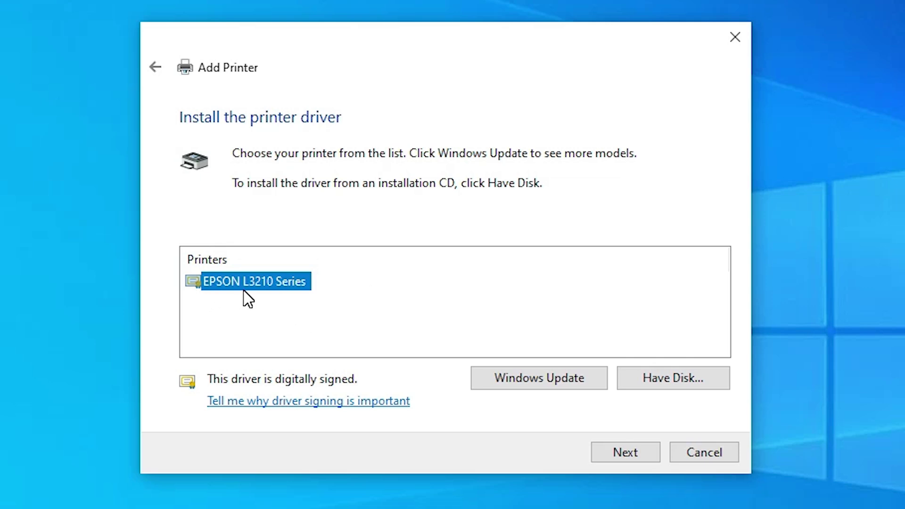
pyautogui.click(617, 453)
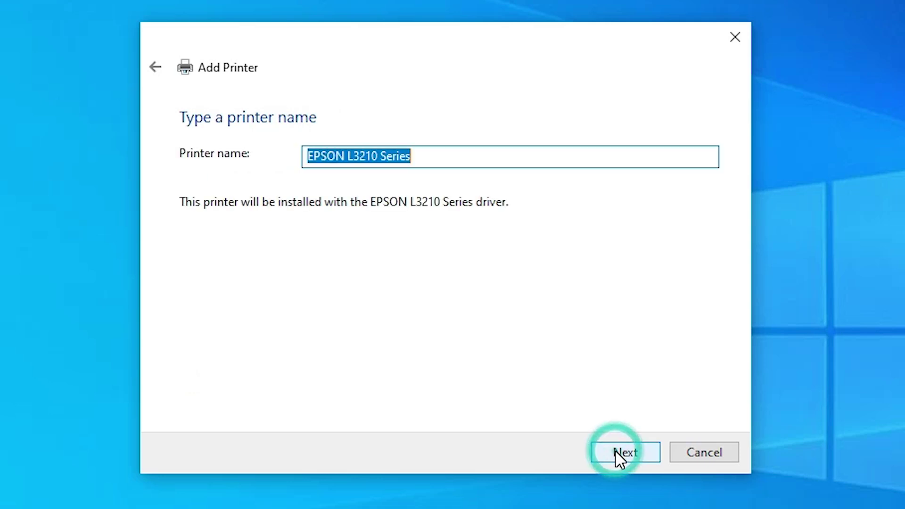
pyautogui.moveTo(370, 155); pyautogui.dragTo(523, 177)
pyautogui.write('2')
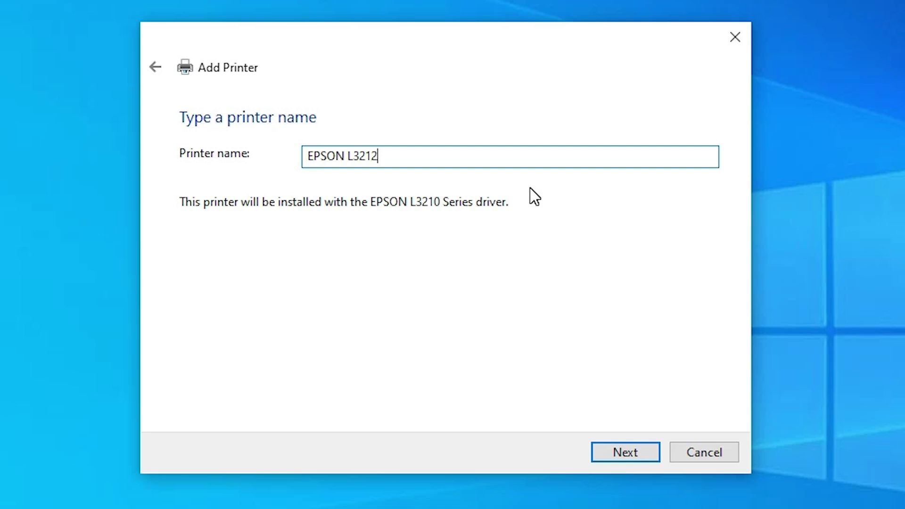
pyautogui.click(617, 453)
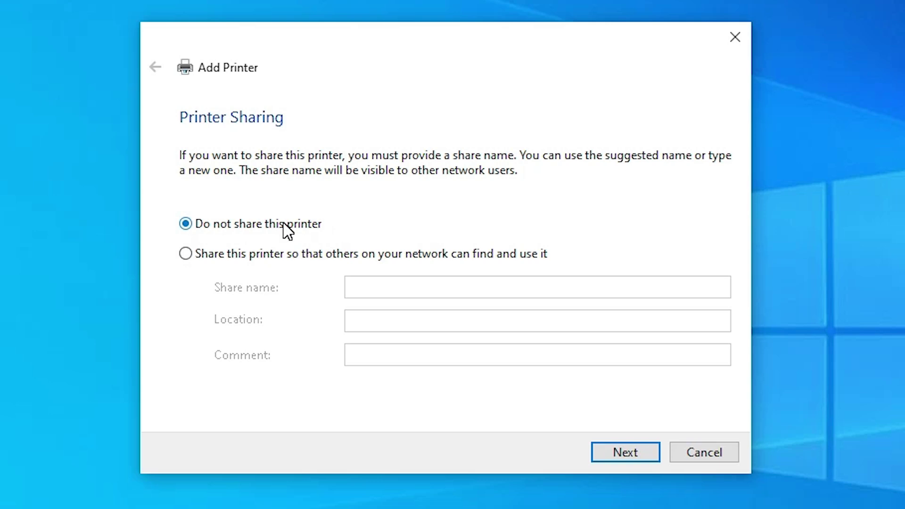
pyautogui.click(648, 452)
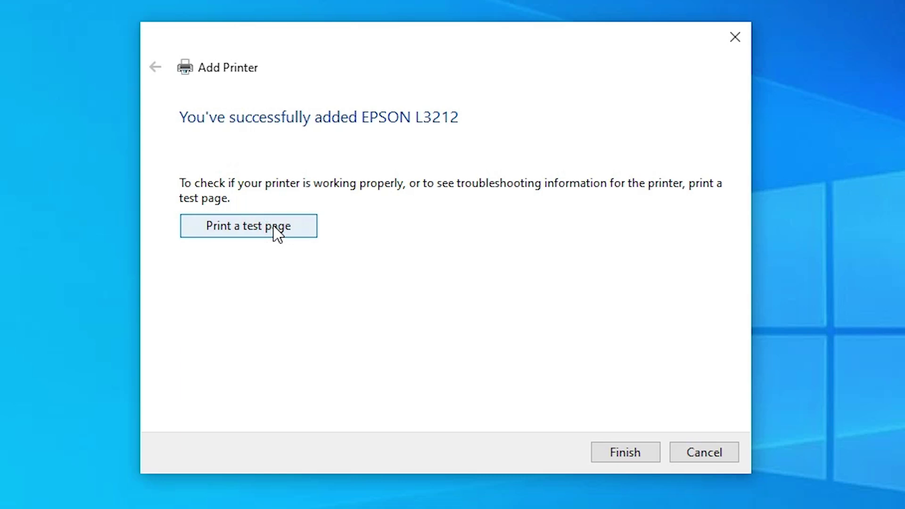
# Close the printer wizard and launch the EpsonScan2 installer as administrator
pyautogui.click(618, 453)
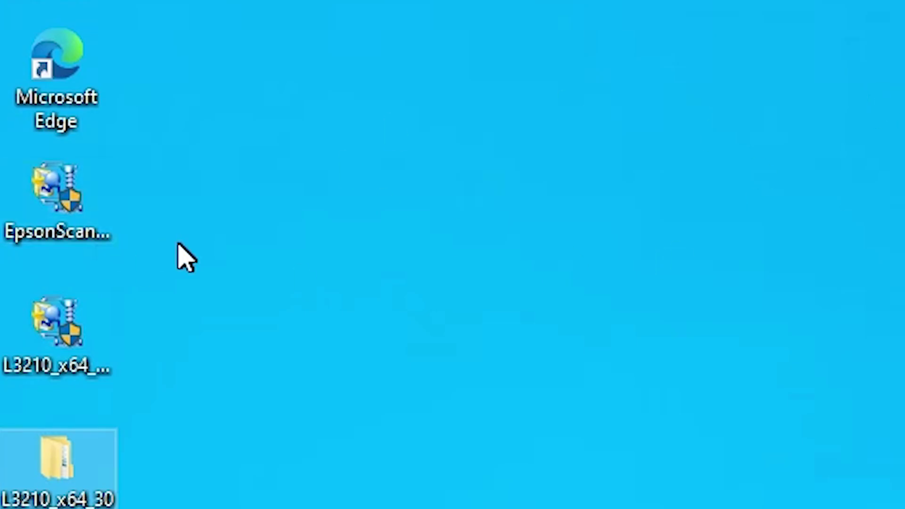
pyautogui.click(49, 219)
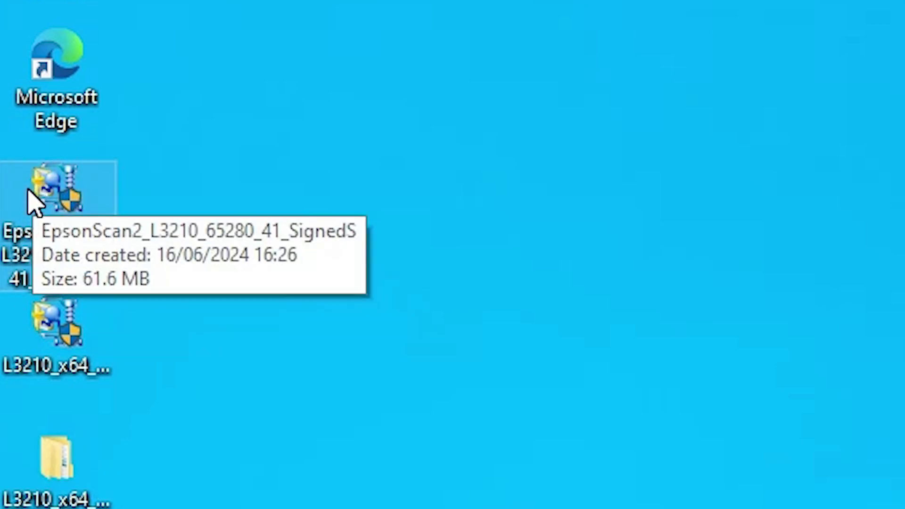
pyautogui.rightClick(29, 196)
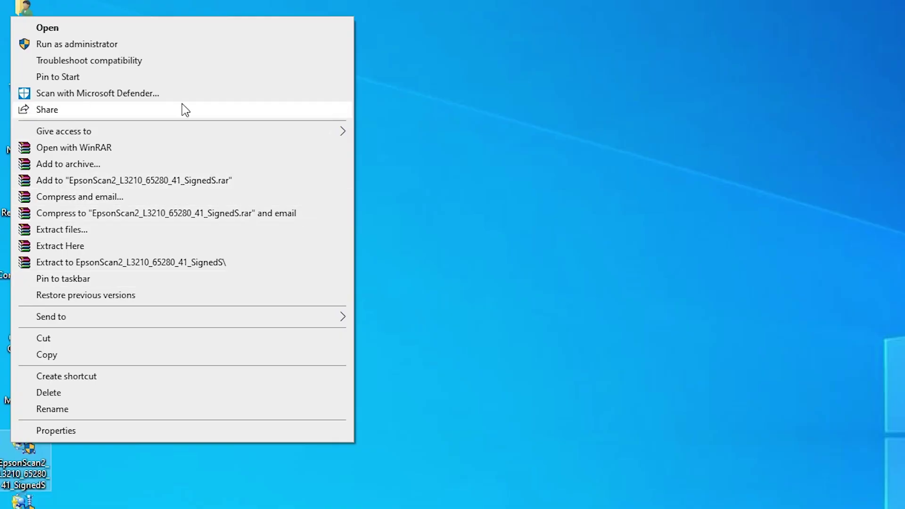
pyautogui.click(89, 45)
pyautogui.click(351, 346)
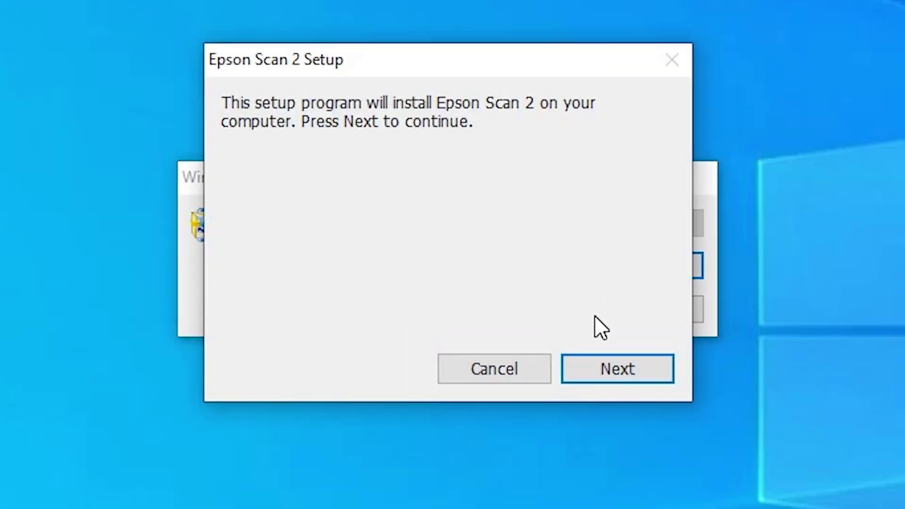
# Accept the Epson Scan 2 licence agreement and finish the installation
pyautogui.click(640, 375)
pyautogui.click(280, 383)
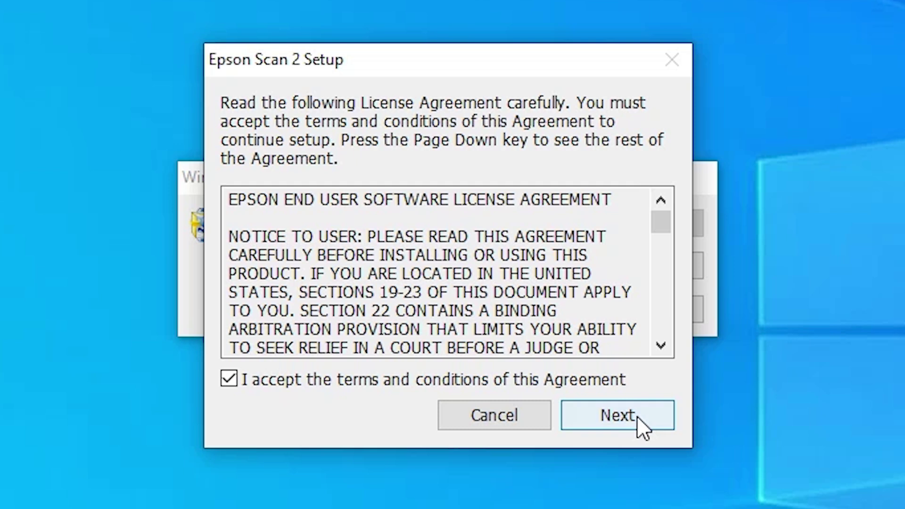
pyautogui.click(638, 417)
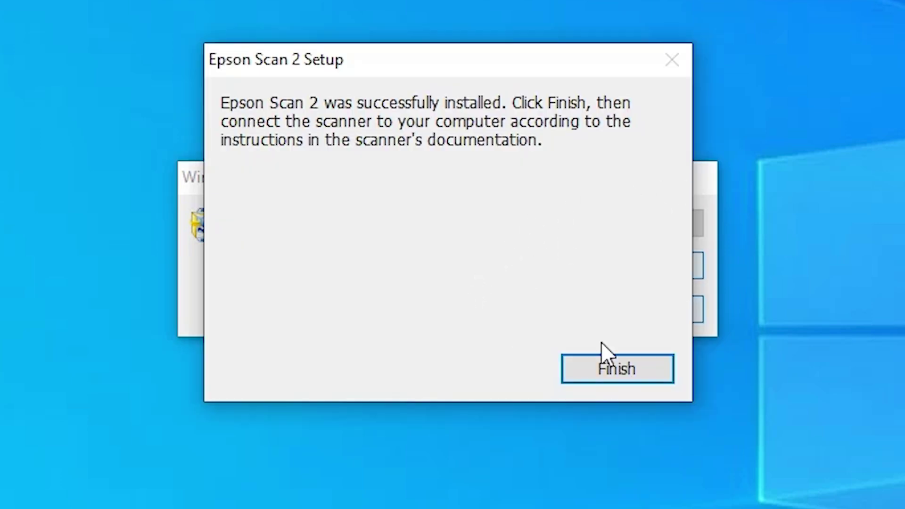
pyautogui.click(618, 370)
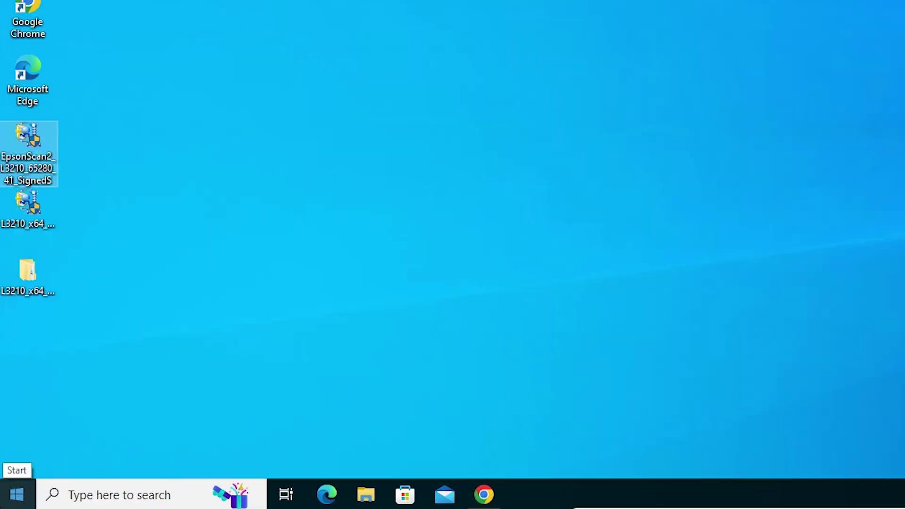
# Search 'pr' from the Start menu and open the Printers & scanners settings page
pyautogui.click(17, 494)
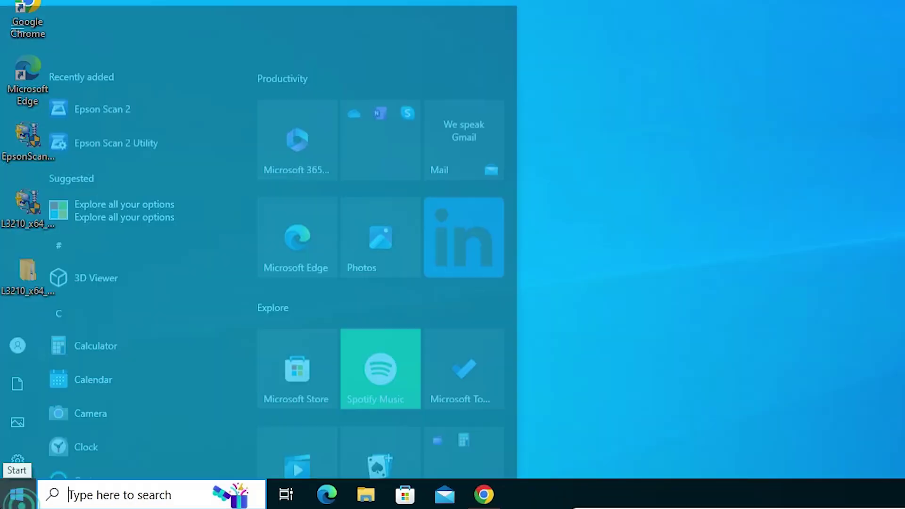
pyautogui.write('pr')
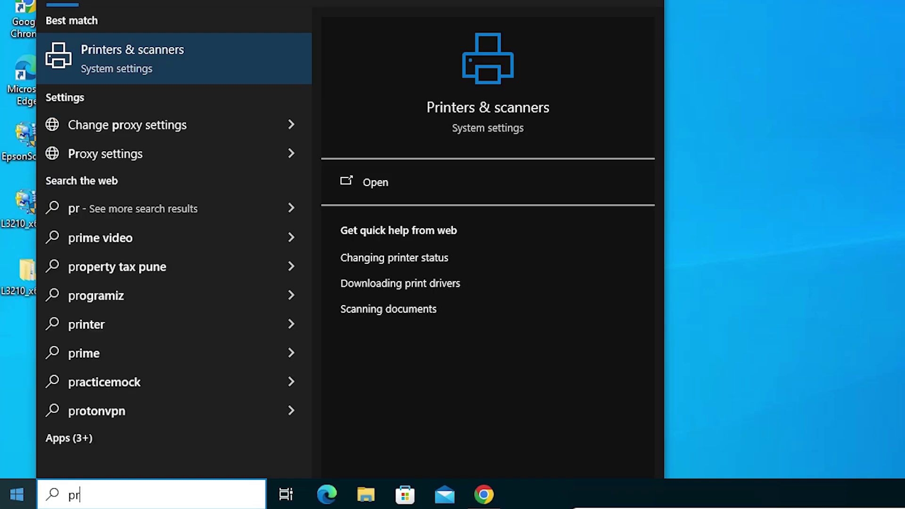
pyautogui.click(121, 57)
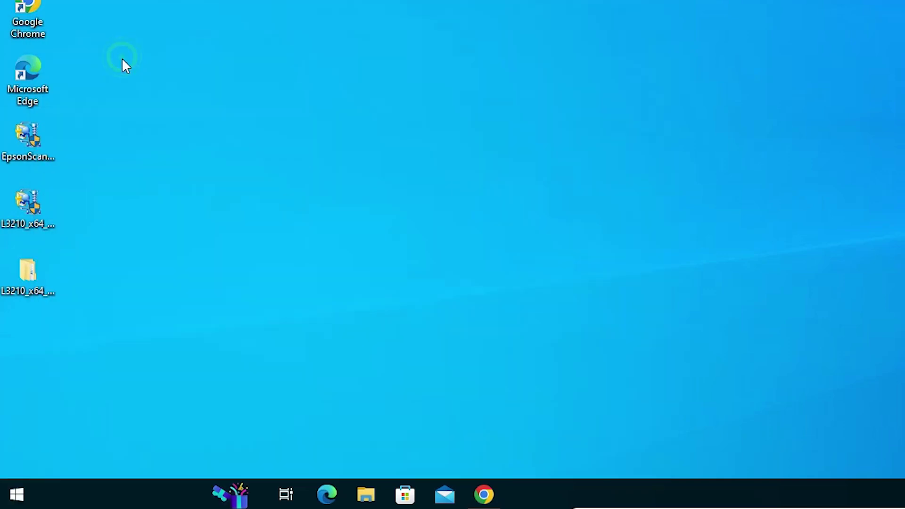